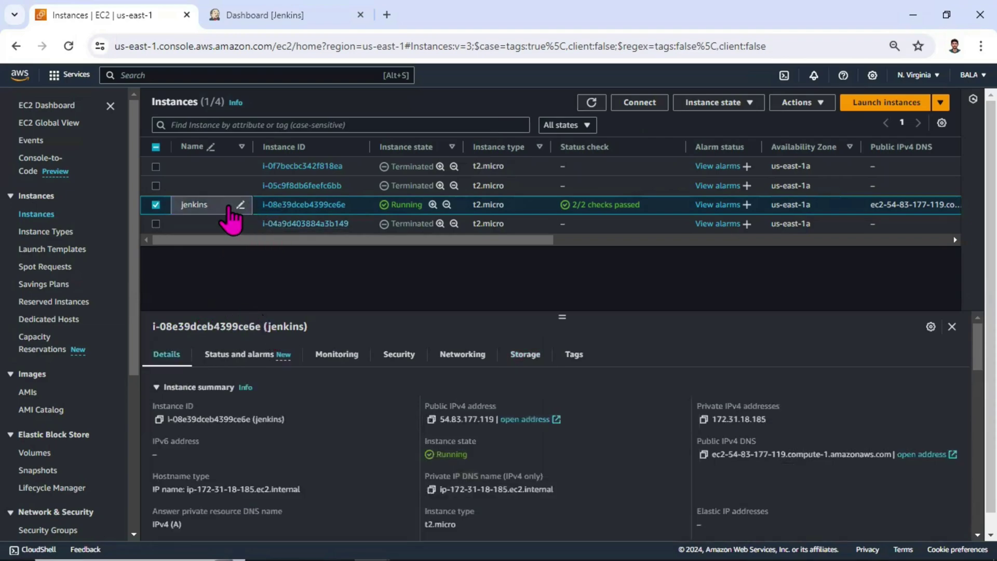
click(431, 419)
click(213, 13)
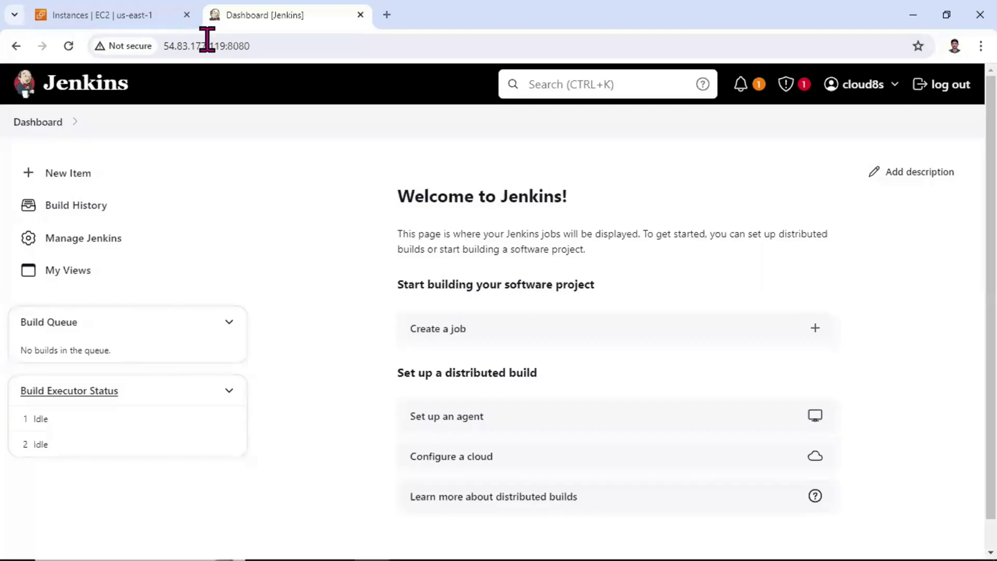
click(207, 45)
text(http://)
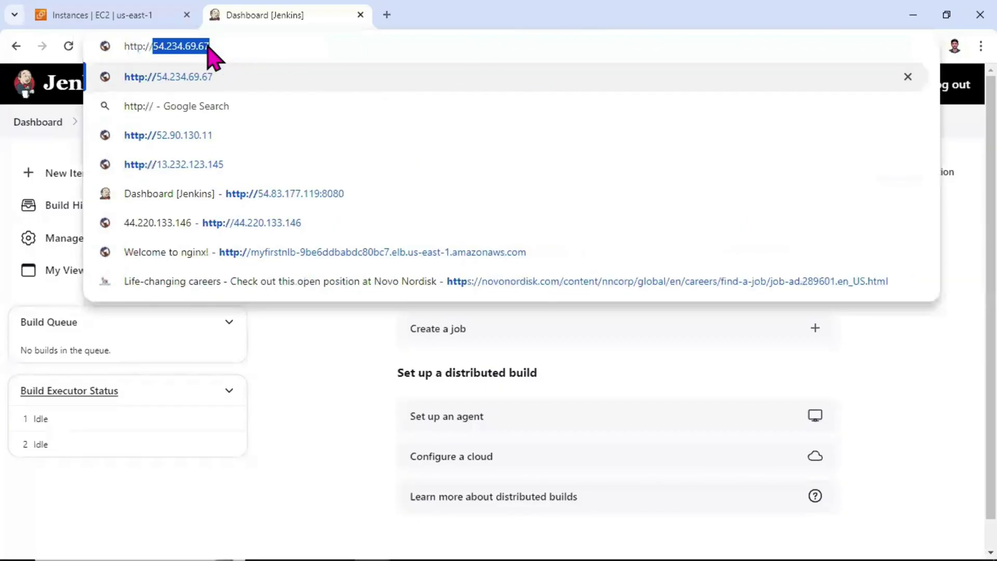
key(ctrl+v)
text(:8080)
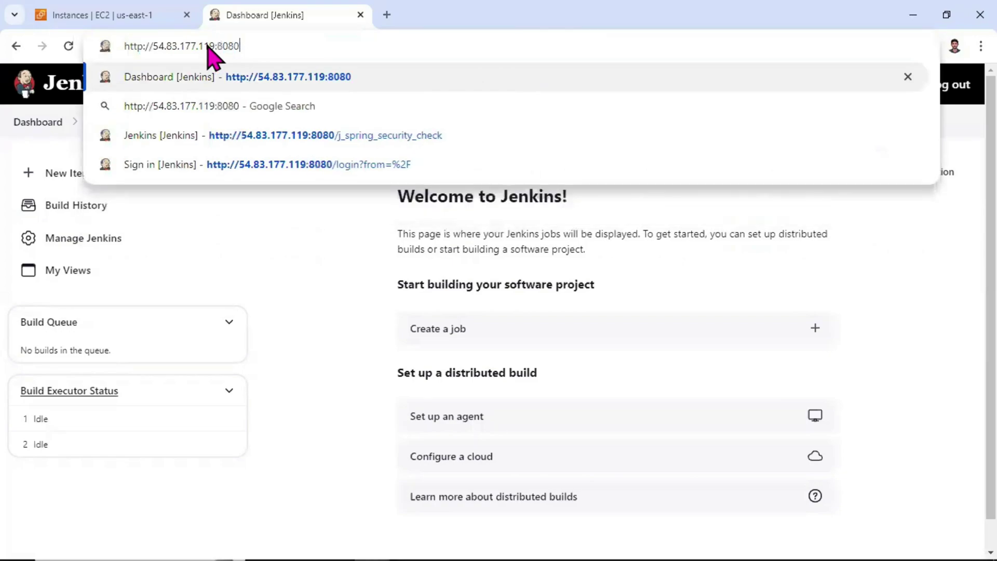
key(Return)
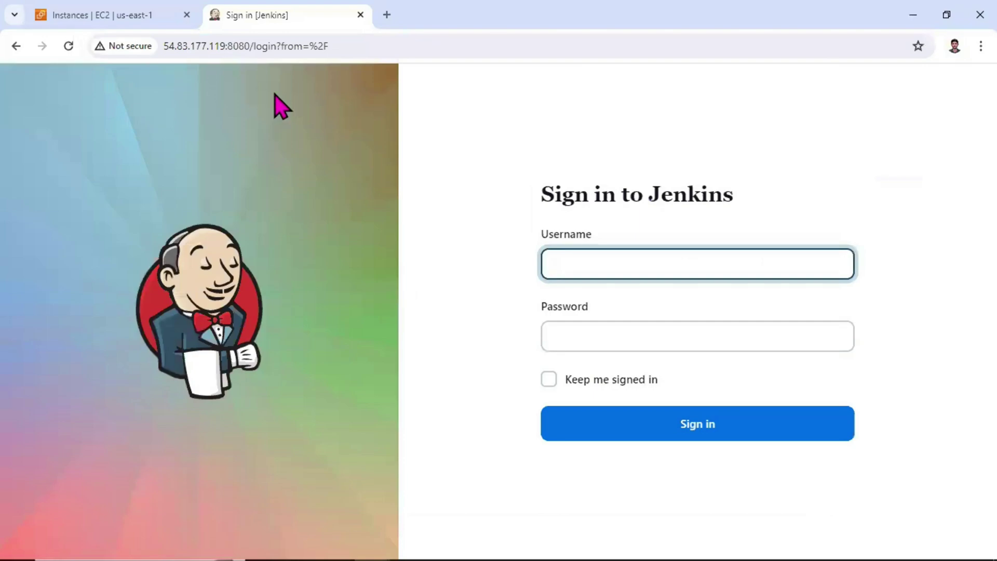
- Start creating an image from the running jenkins EC2 instance and name the image jenkins_image
click(146, 14)
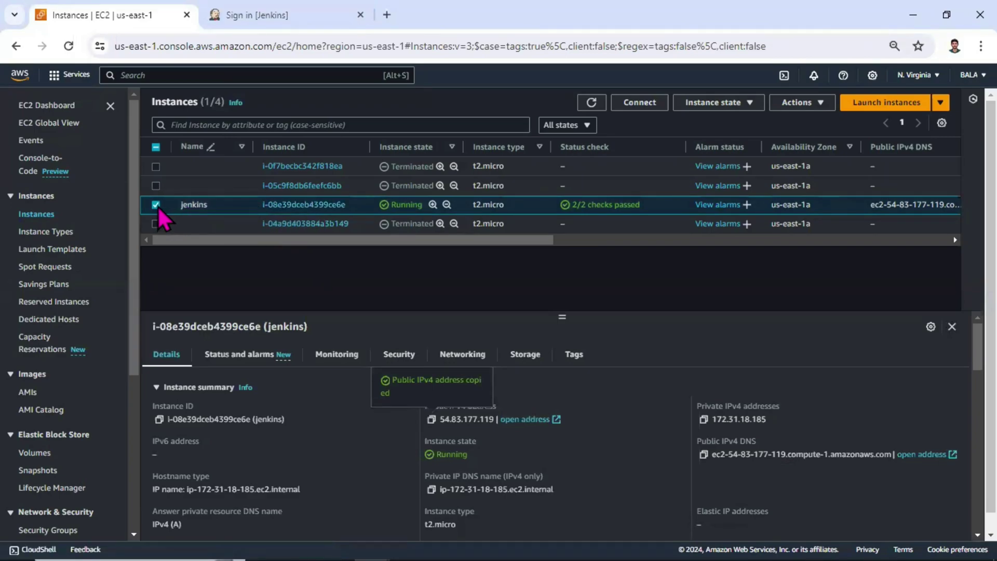
click(799, 104)
mouse_move(814, 244)
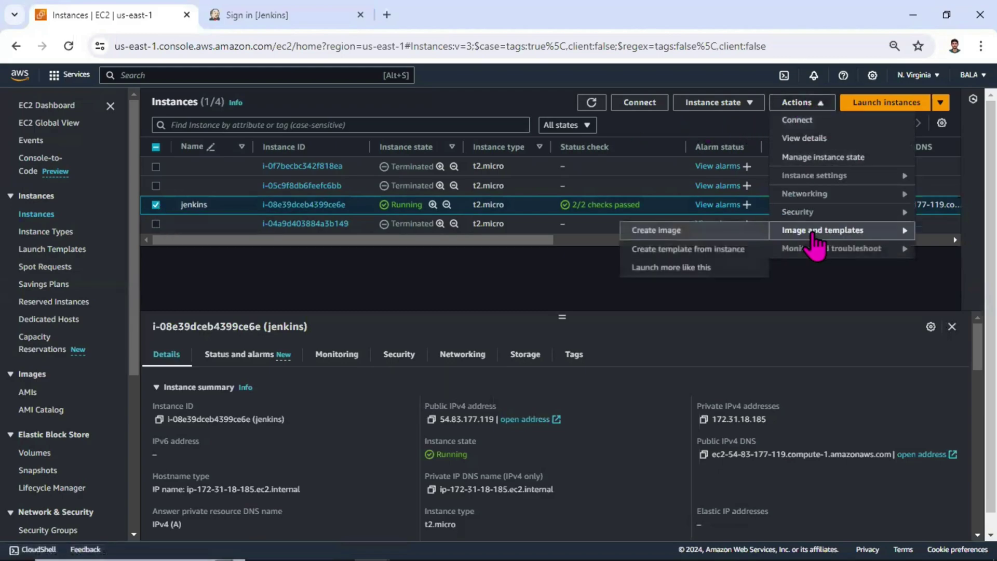
click(679, 231)
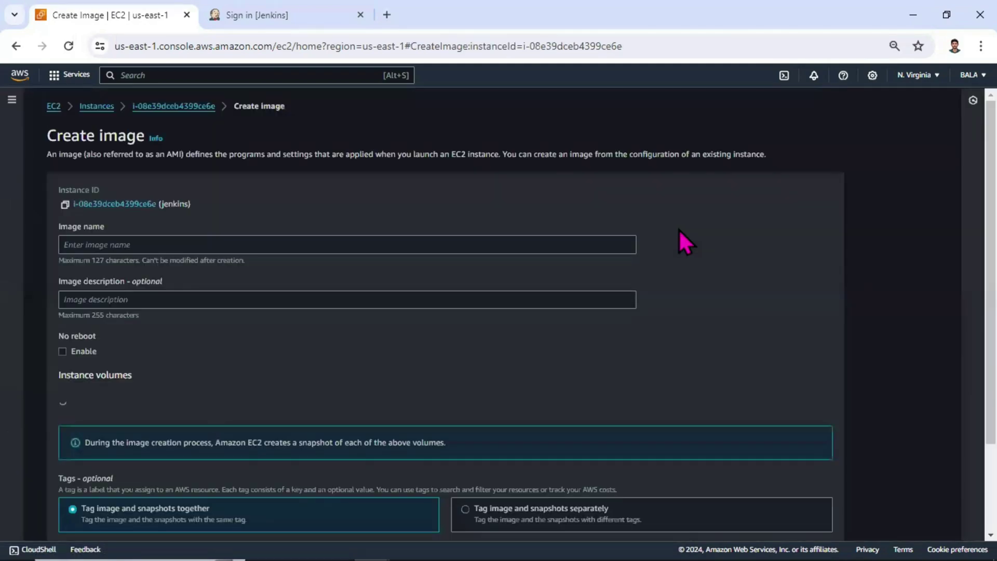
click(438, 244)
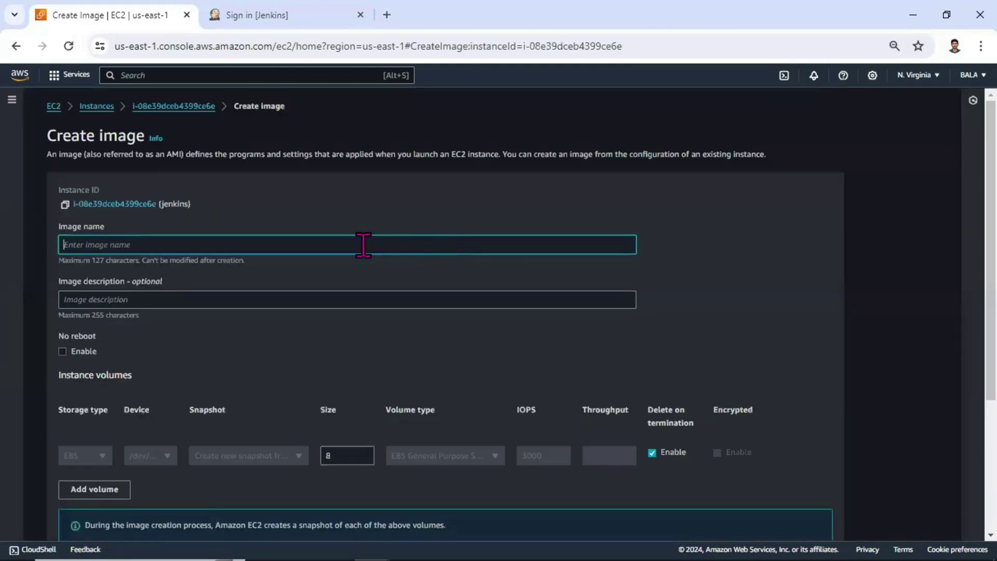
scroll(312, 229, down, 2)
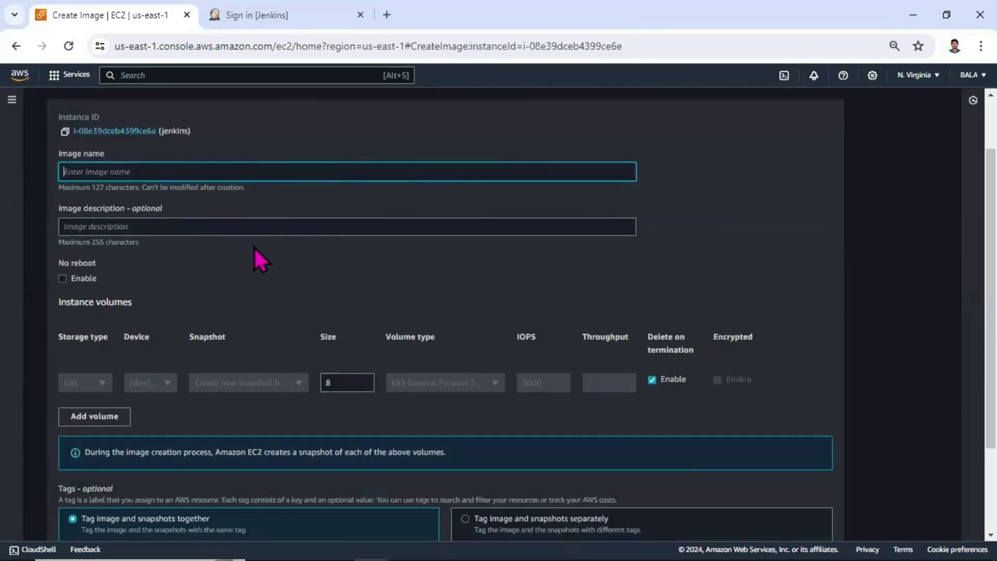
text(jenkins_image)
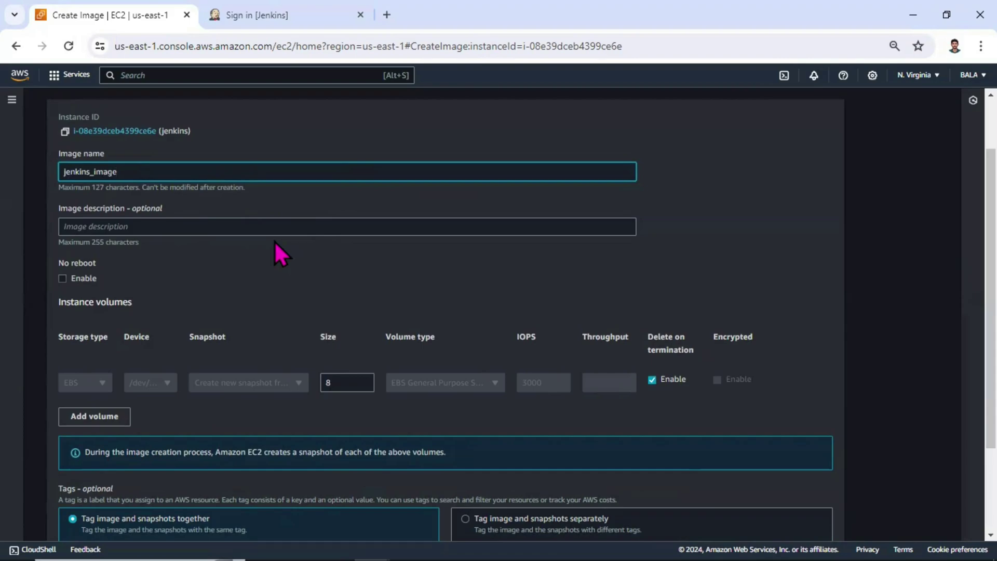
- Create the image with the description "THis AMI contain jenkinsapplication" and the image and snapshots tagged together
click(280, 223)
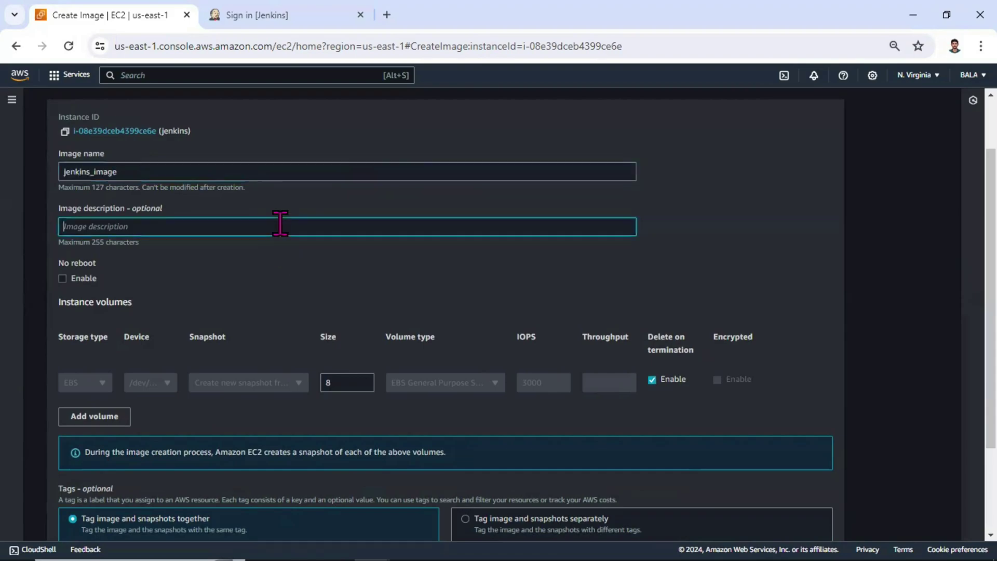
text(THis AMI cont)
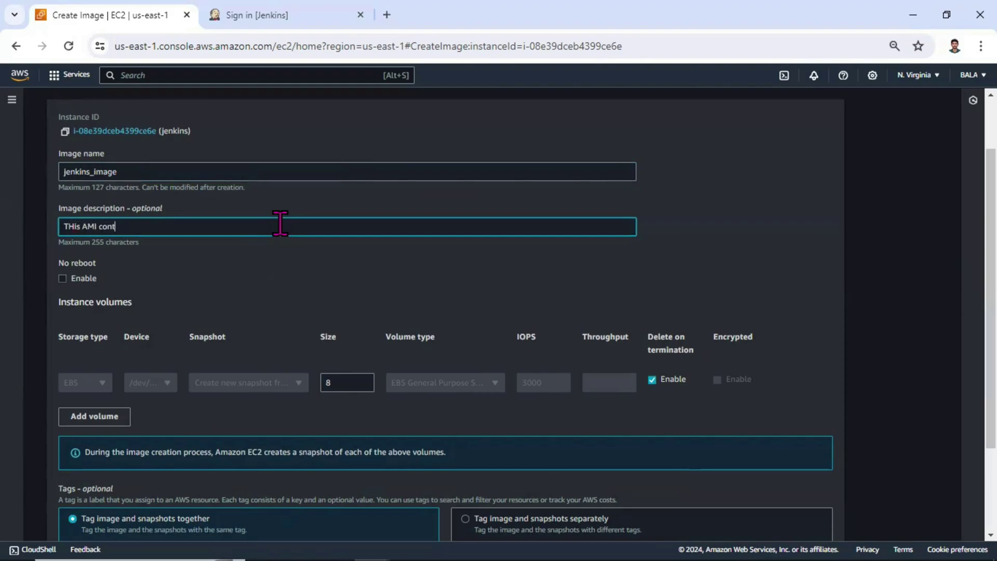
text(ain jenkinsapplication)
scroll(175, 351, down, 3)
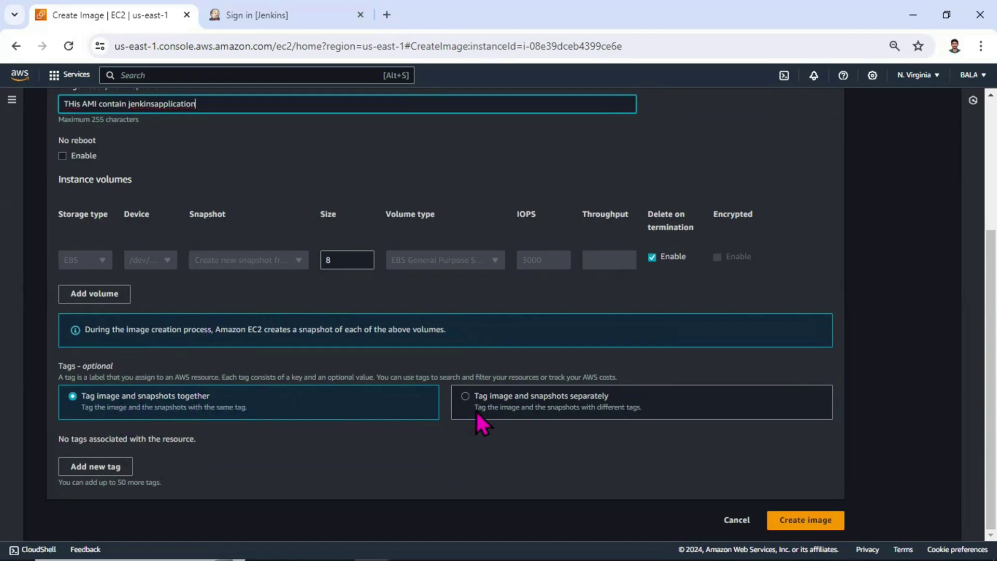
click(585, 397)
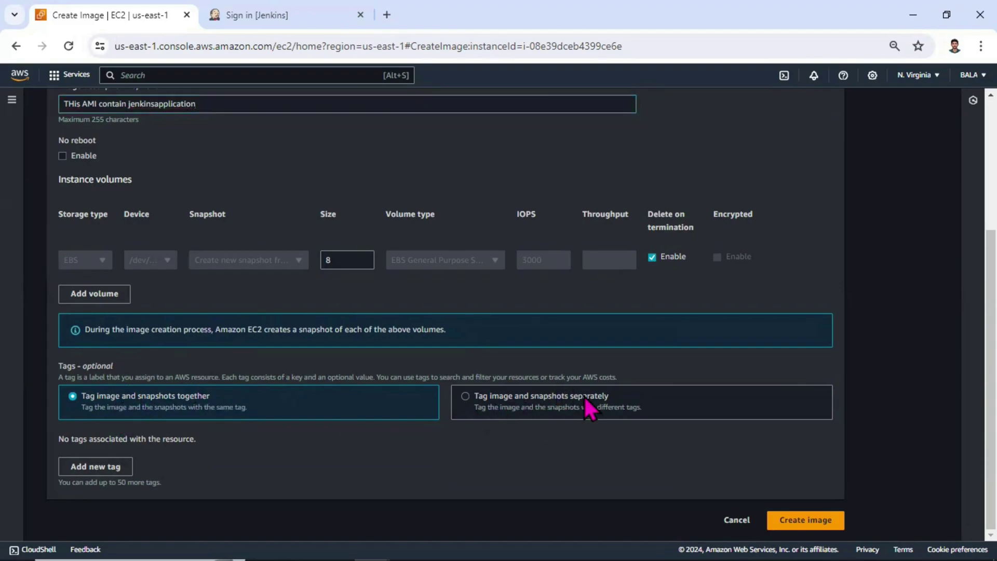
click(191, 396)
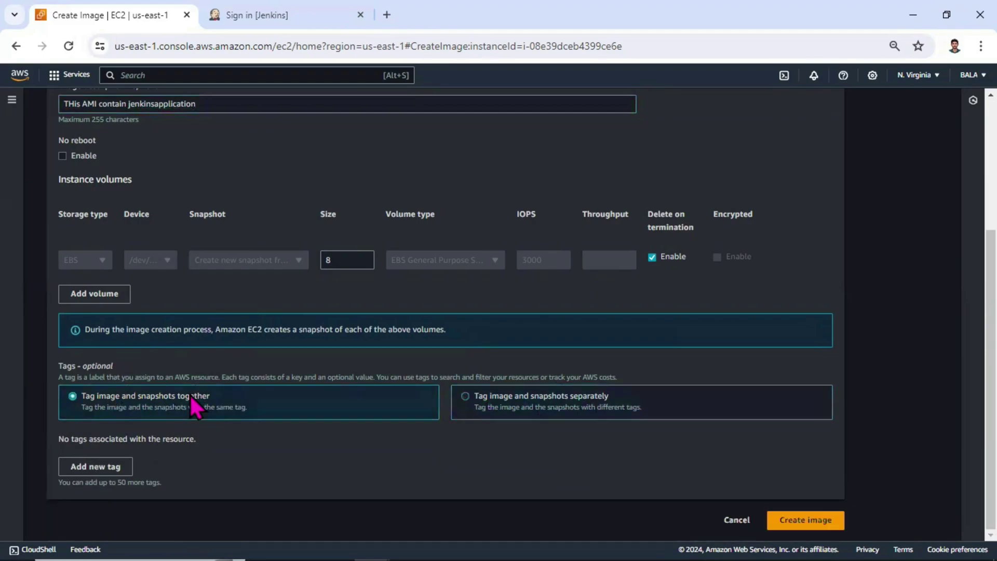
click(796, 518)
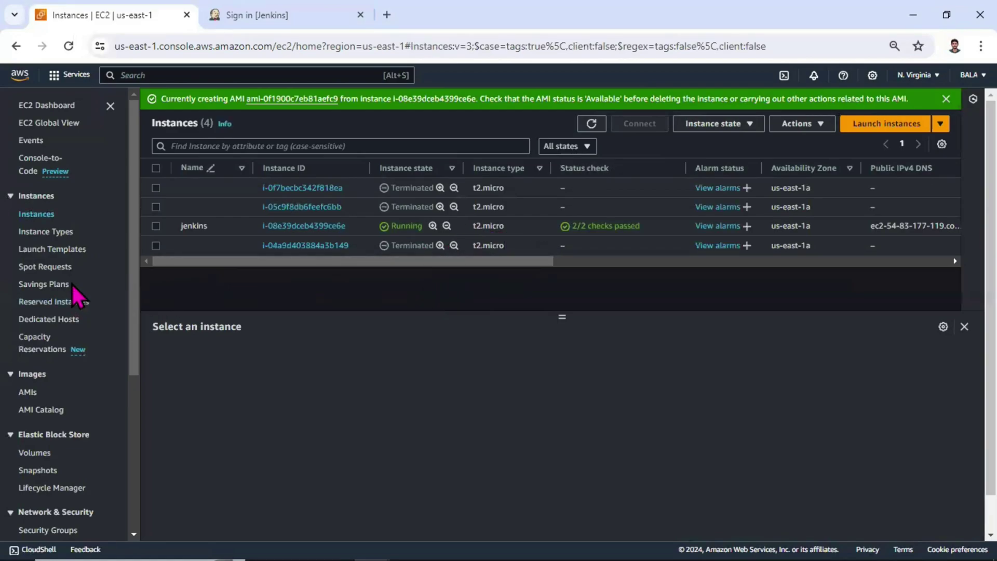
- Open the list of owned AMIs and check the status of the jenkins_image AMI
click(32, 396)
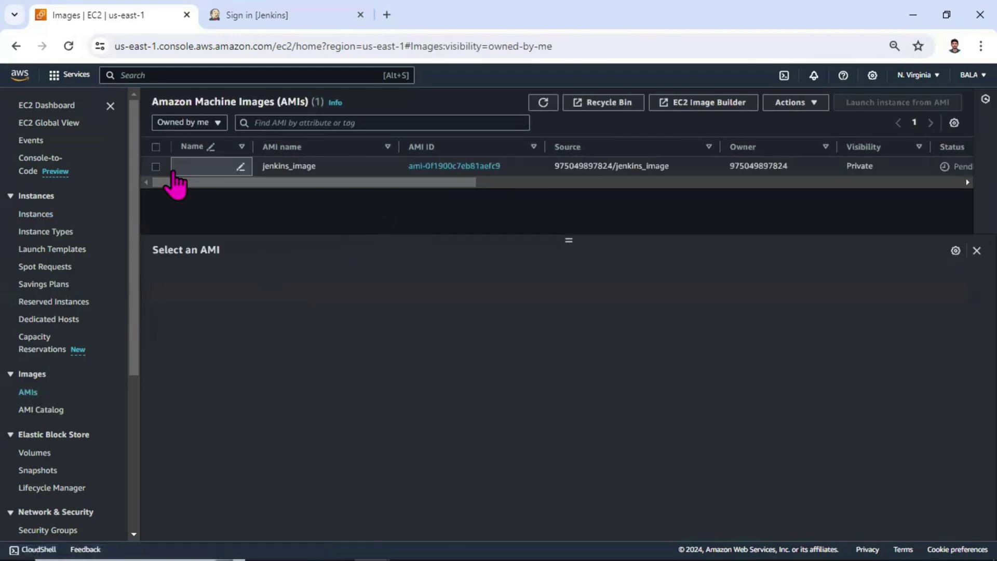
click(155, 166)
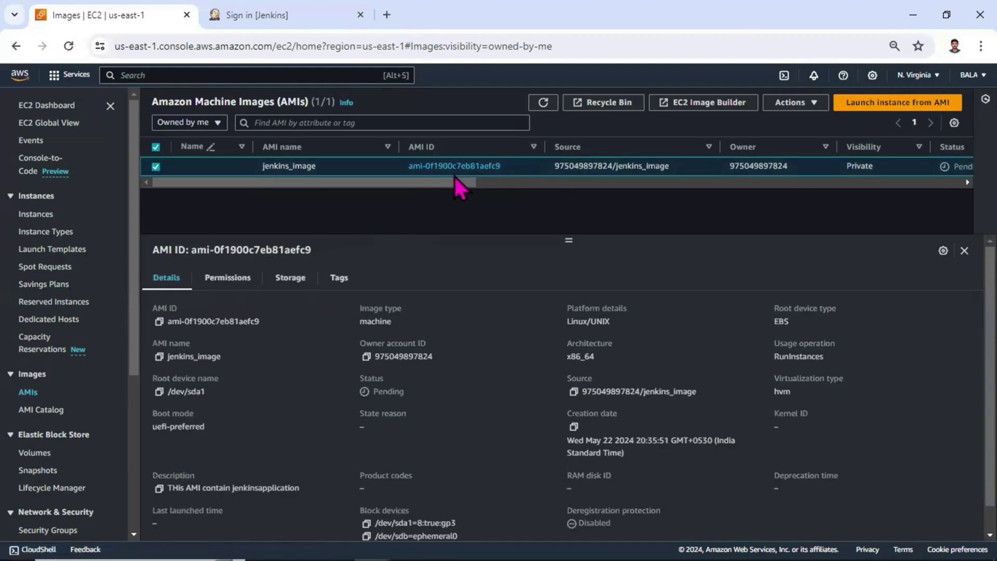
drag(451, 183, 522, 183)
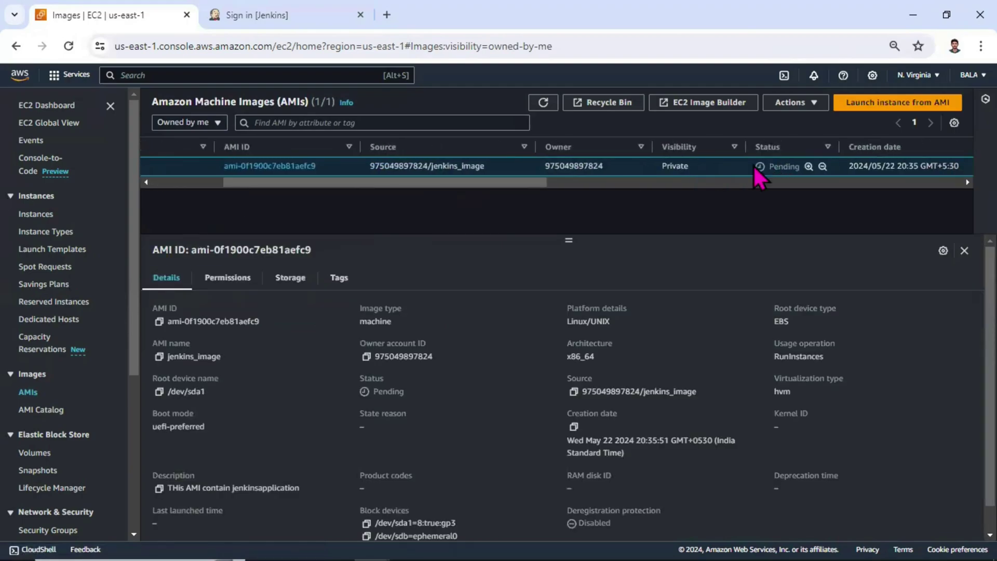
drag(769, 166, 799, 166)
- Examine the volume size in the jenkins_image AMI's storage information and check the refreshed list of EBS snapshots
click(285, 278)
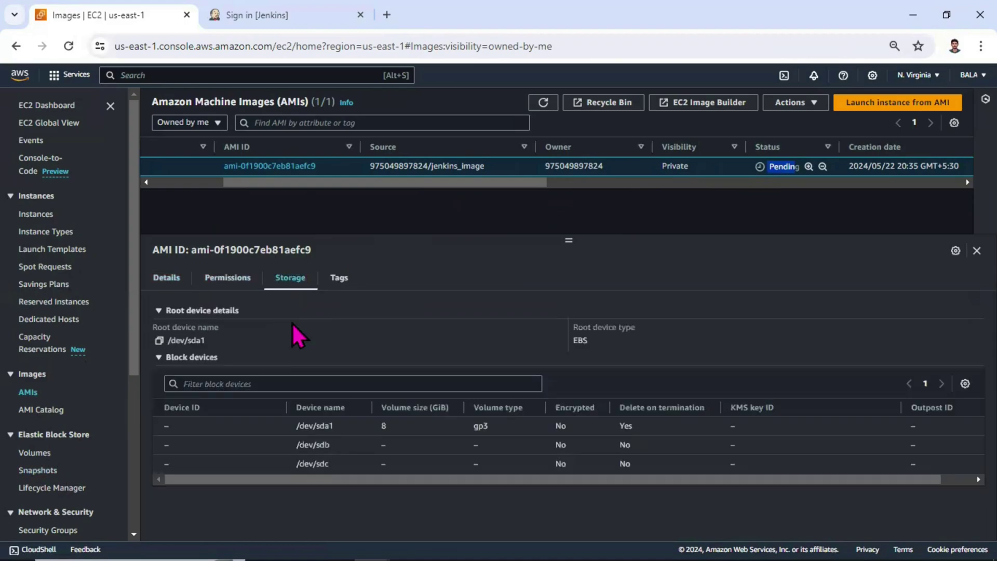
drag(394, 426, 367, 426)
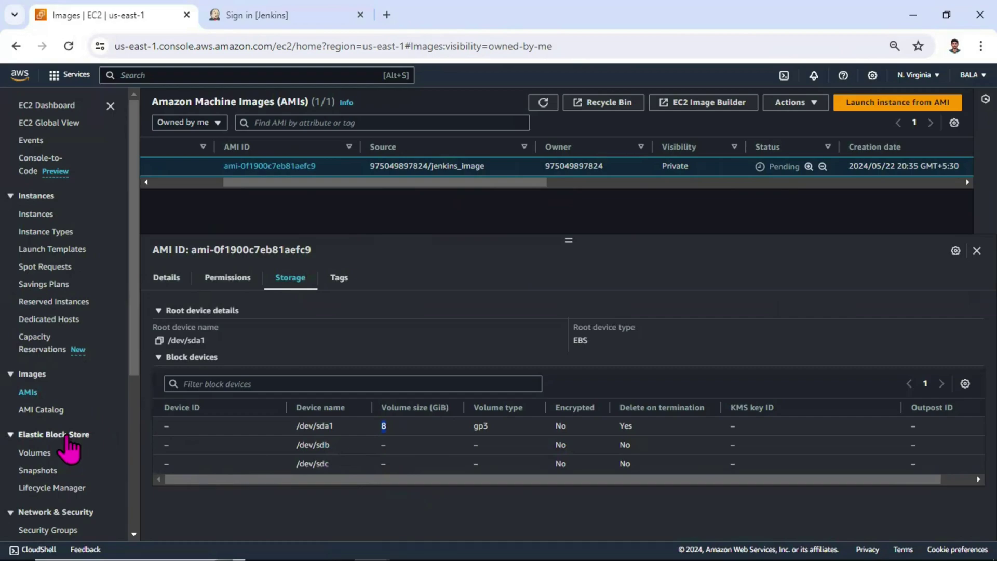
click(42, 470)
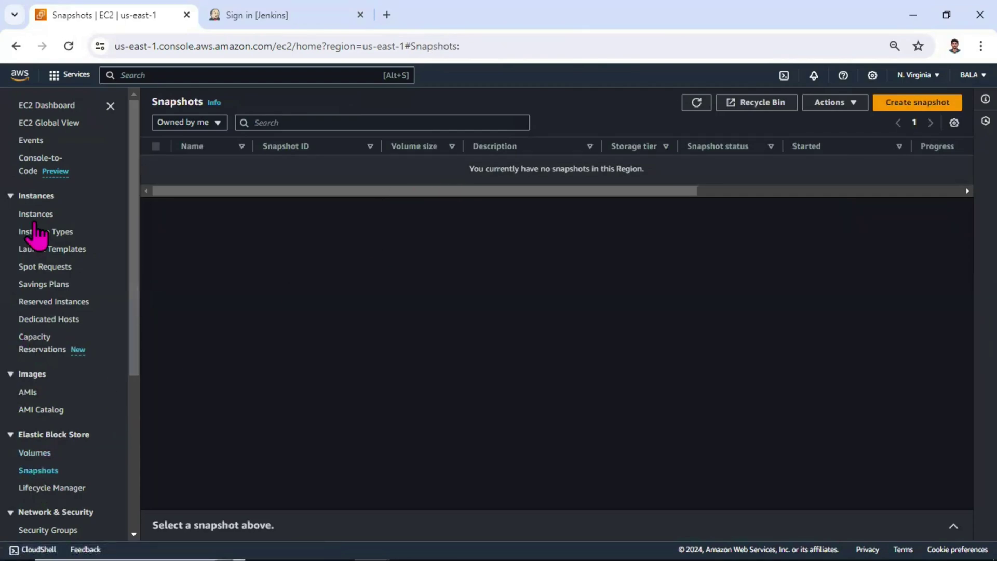
click(689, 102)
- Return to the AMI list and review the jenkins_image details, including its AMI name and platform
click(28, 392)
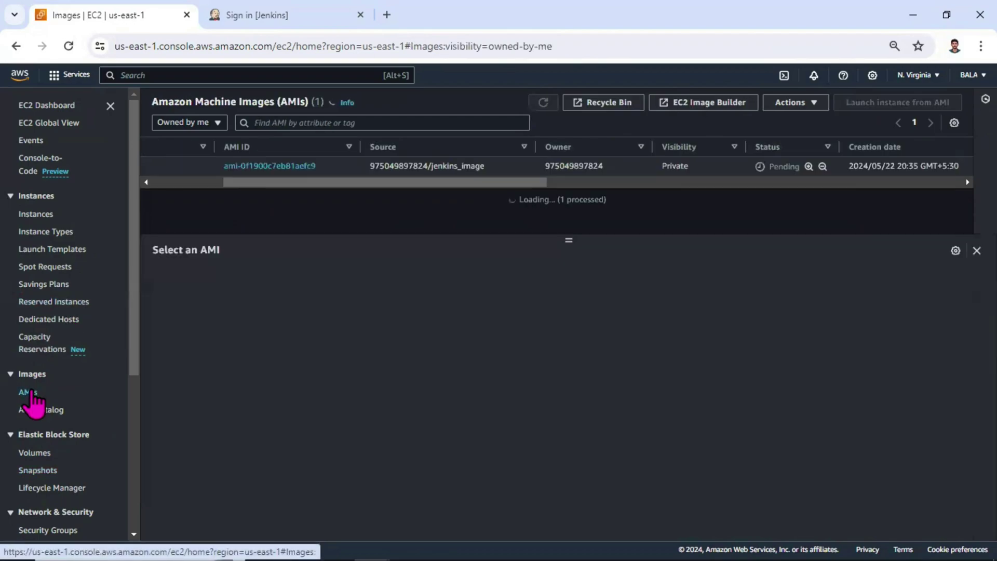
drag(384, 182, 237, 172)
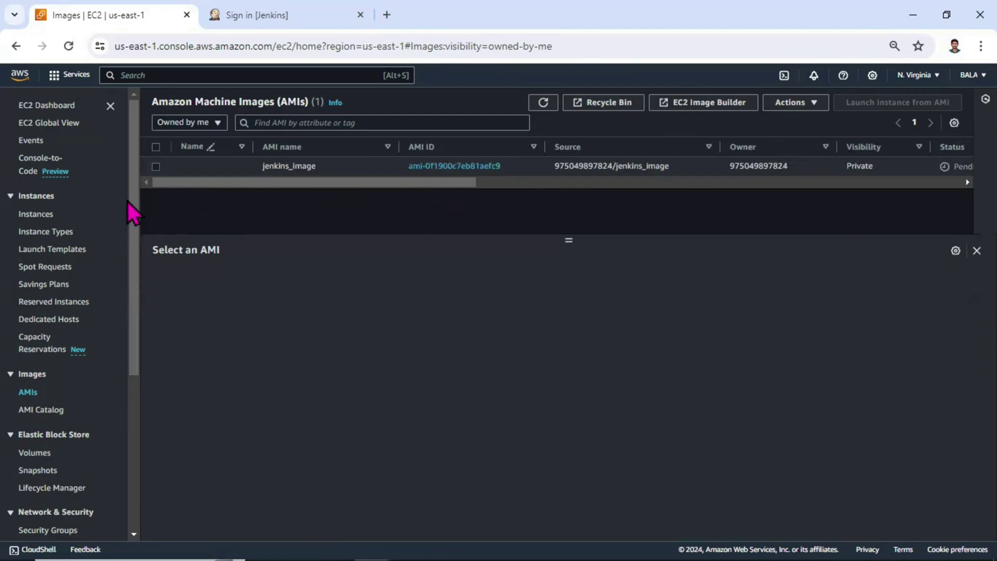
click(157, 174)
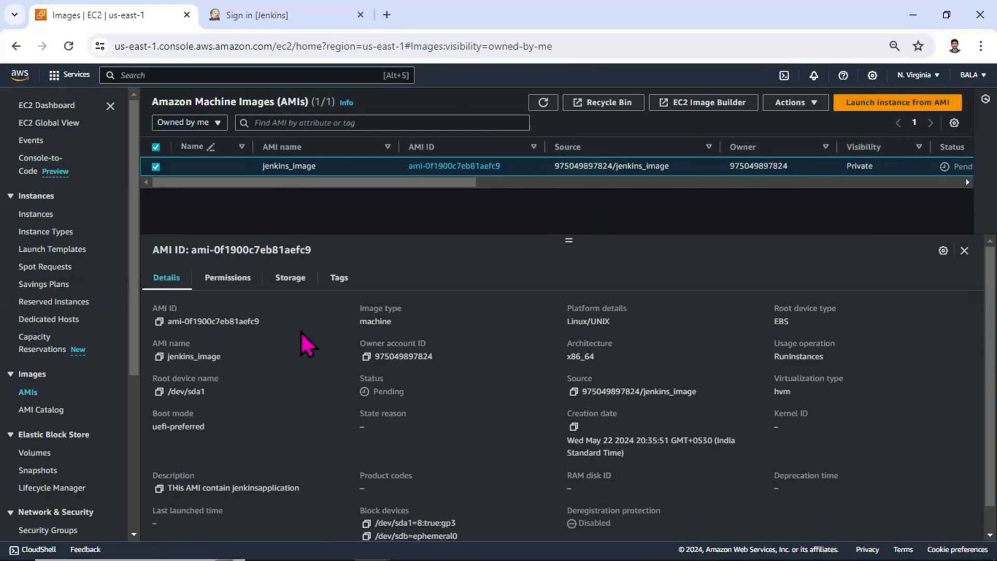
drag(237, 354, 182, 356)
click(625, 319)
drag(626, 319, 567, 322)
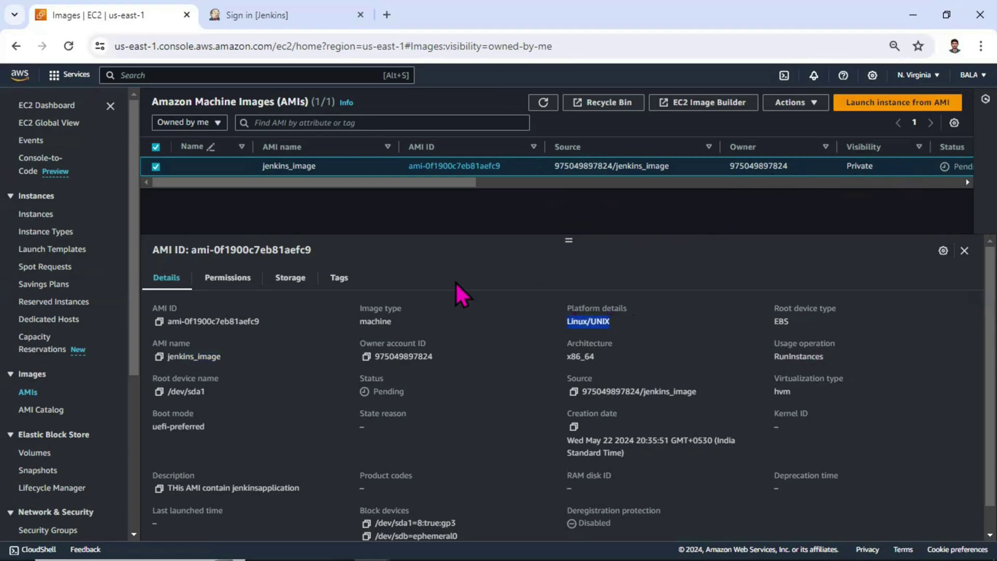
scroll(252, 385, down, 1)
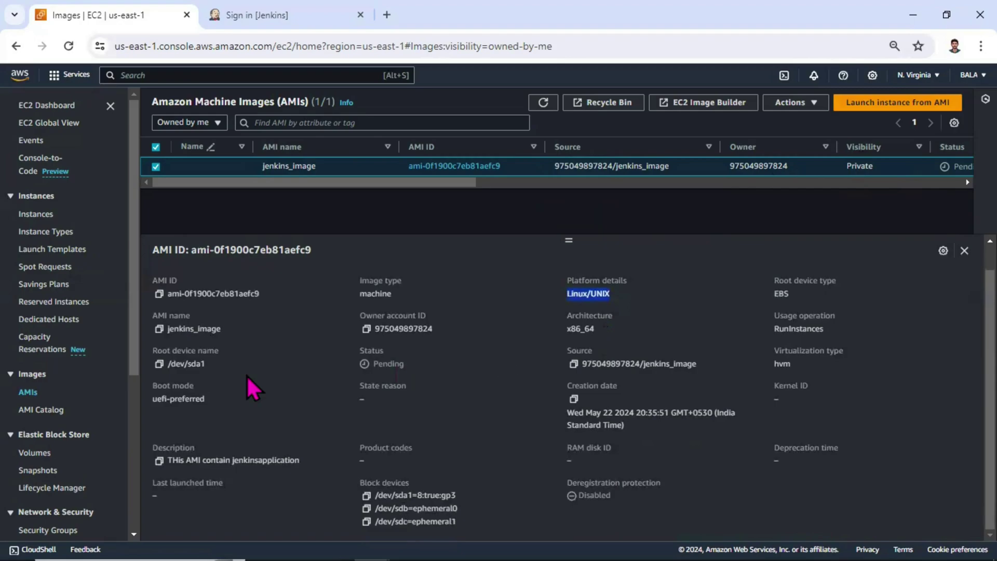
scroll(278, 394, up, 1)
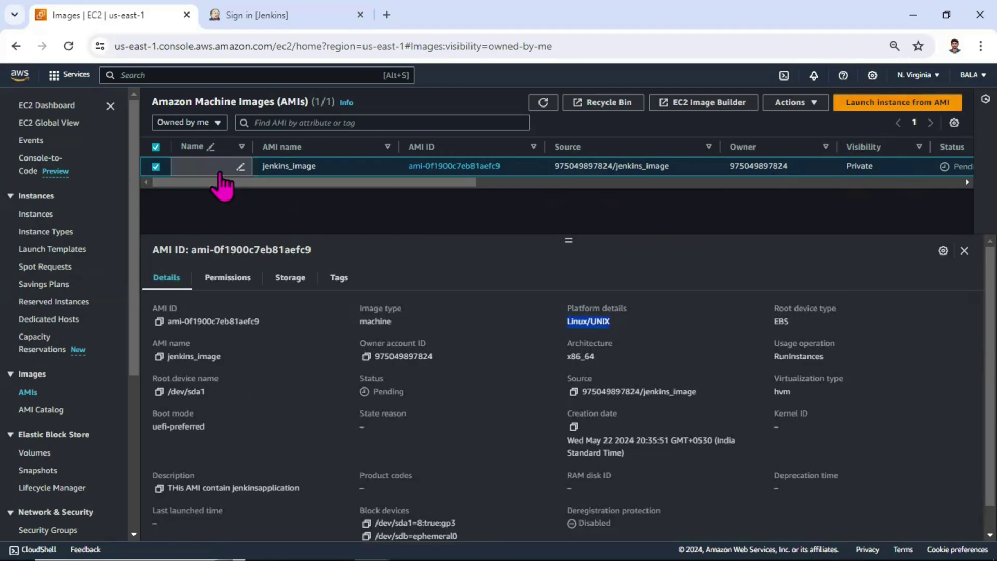
- Start launching an instance from the jenkins_image AMI and review its image, instance type, key pair, network and storage settings
click(883, 103)
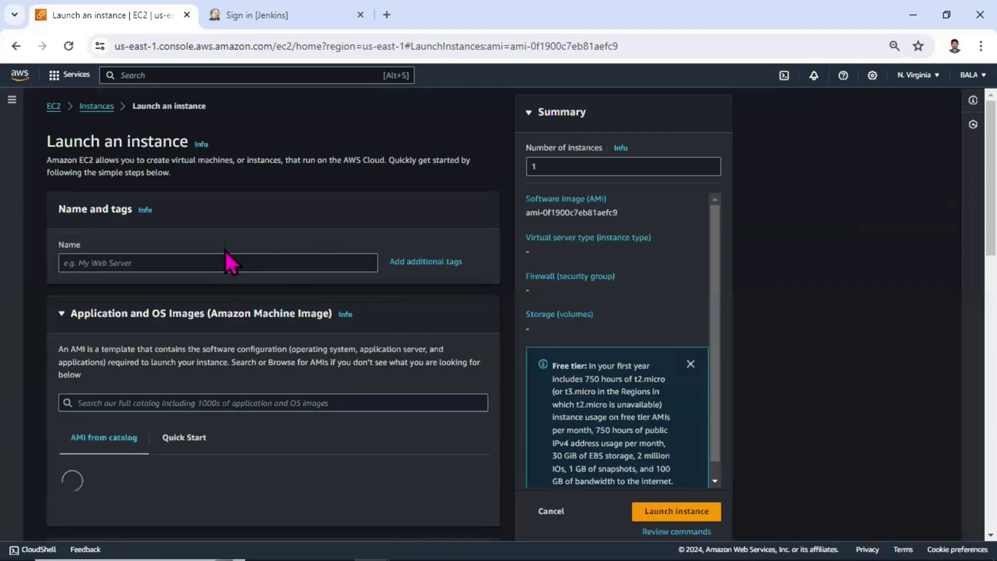
scroll(232, 259, down, 3)
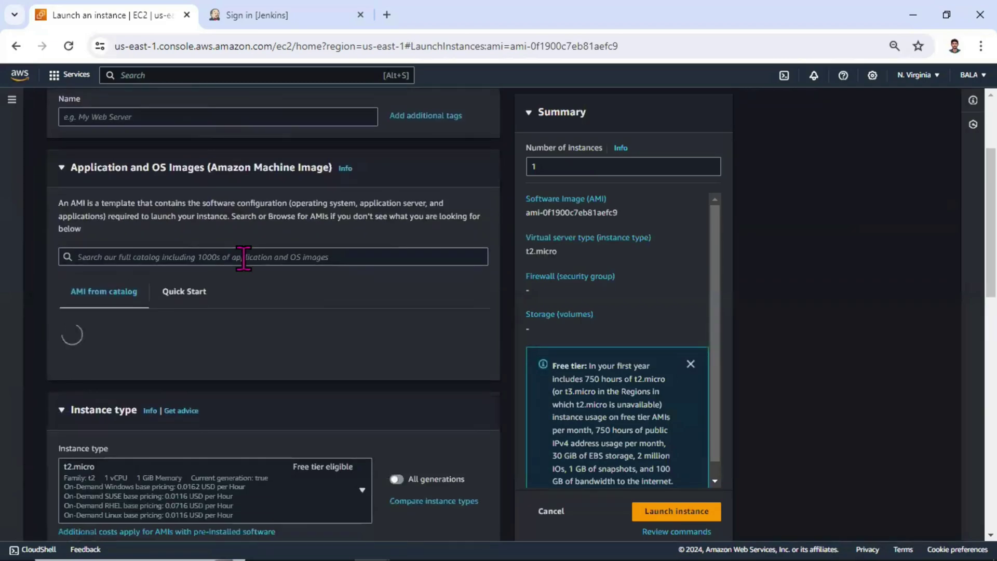
scroll(245, 270, down, 4)
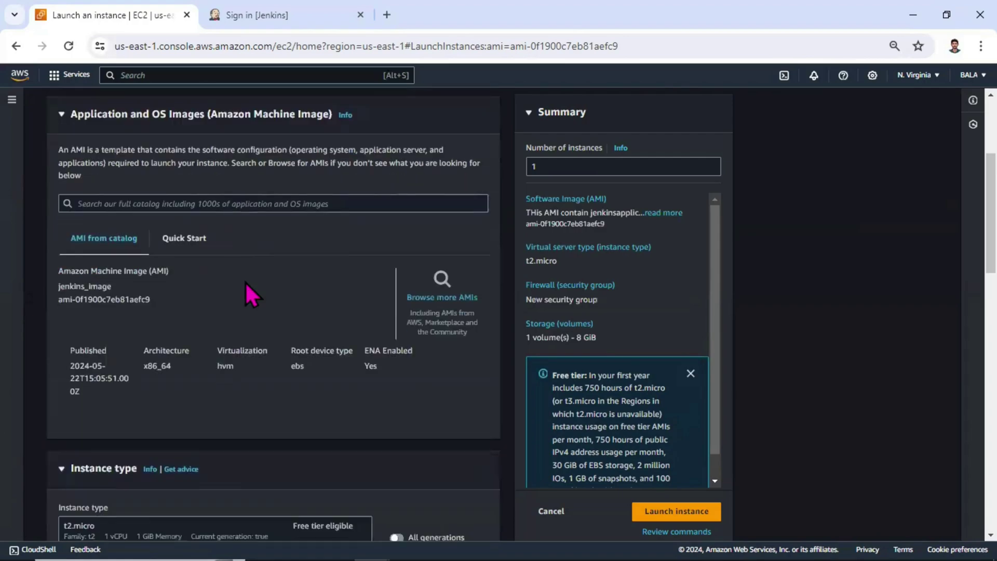
scroll(244, 281, up, 1)
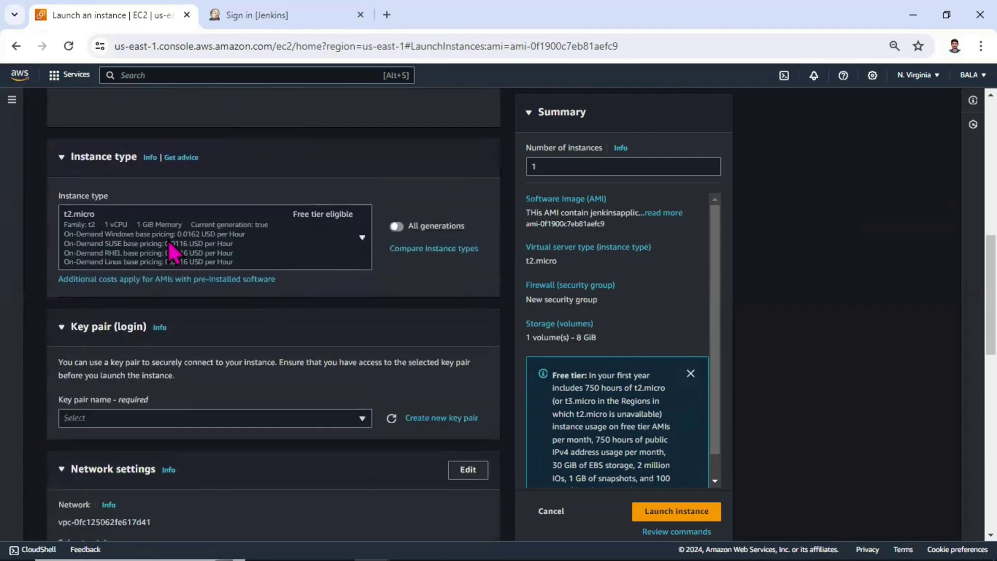
scroll(160, 299, down, 4)
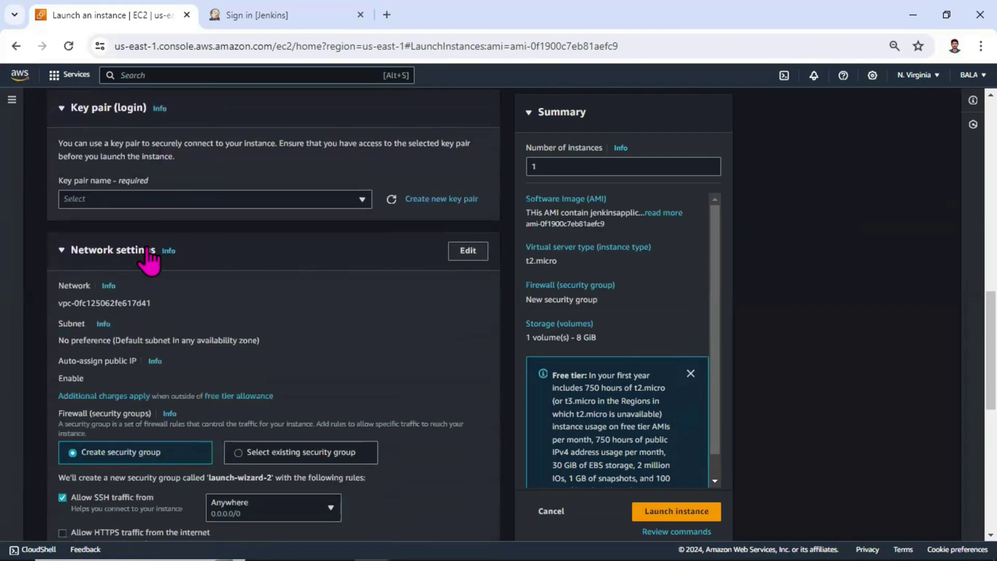
scroll(156, 265, down, 2)
scroll(179, 308, down, 7)
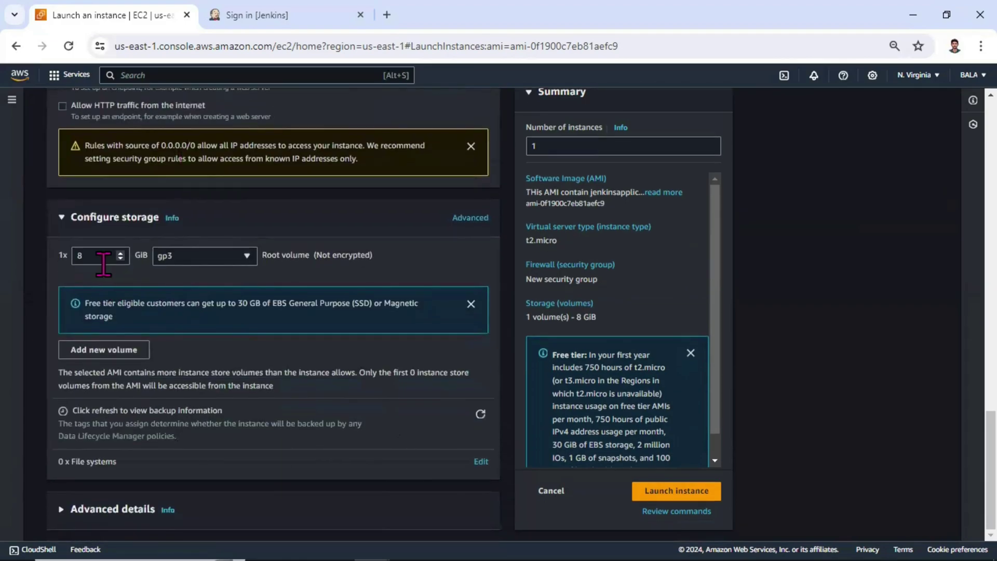
scroll(129, 279, up, 7)
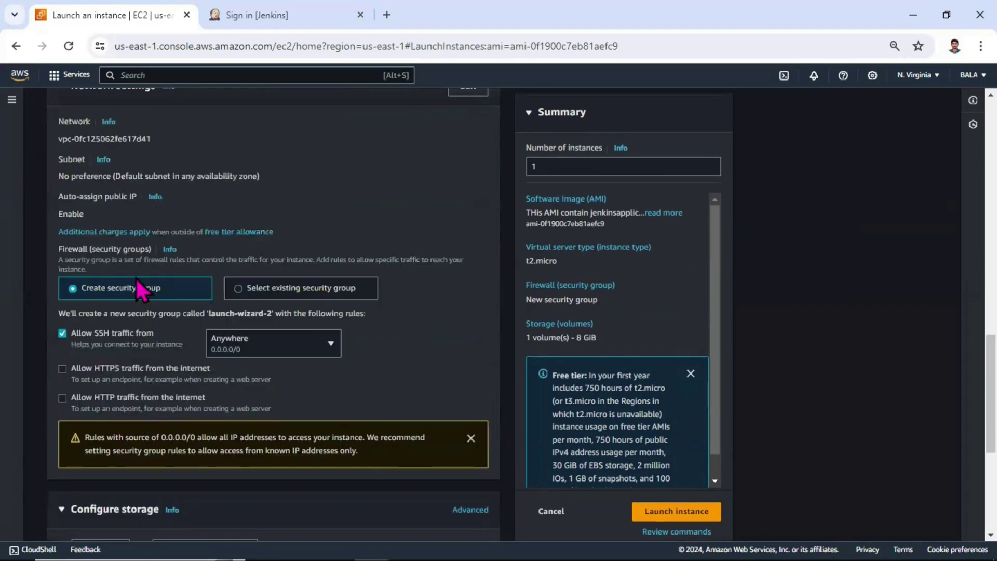
- Name the new instance AMI_Ec2
scroll(191, 314, up, 8)
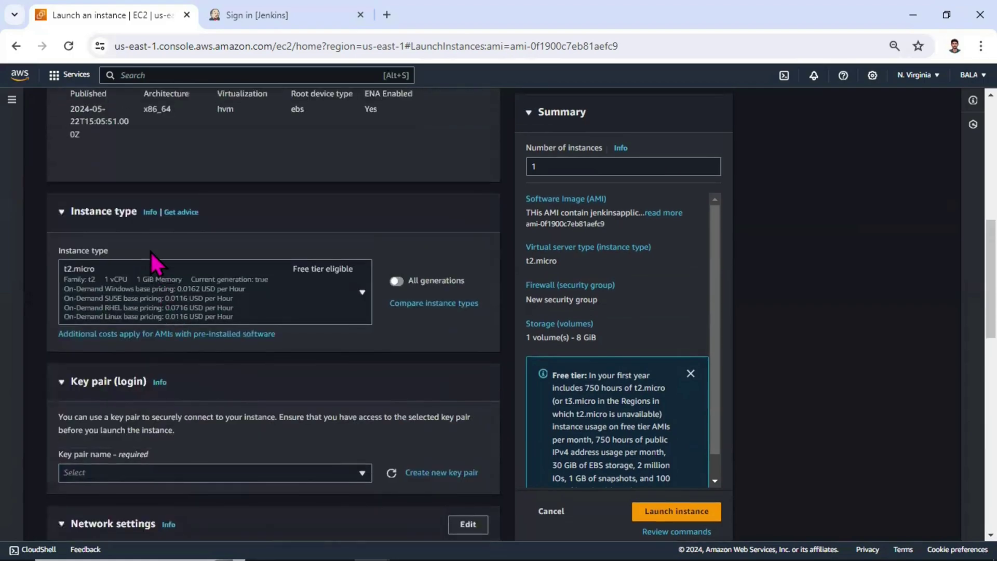
scroll(155, 253, up, 3)
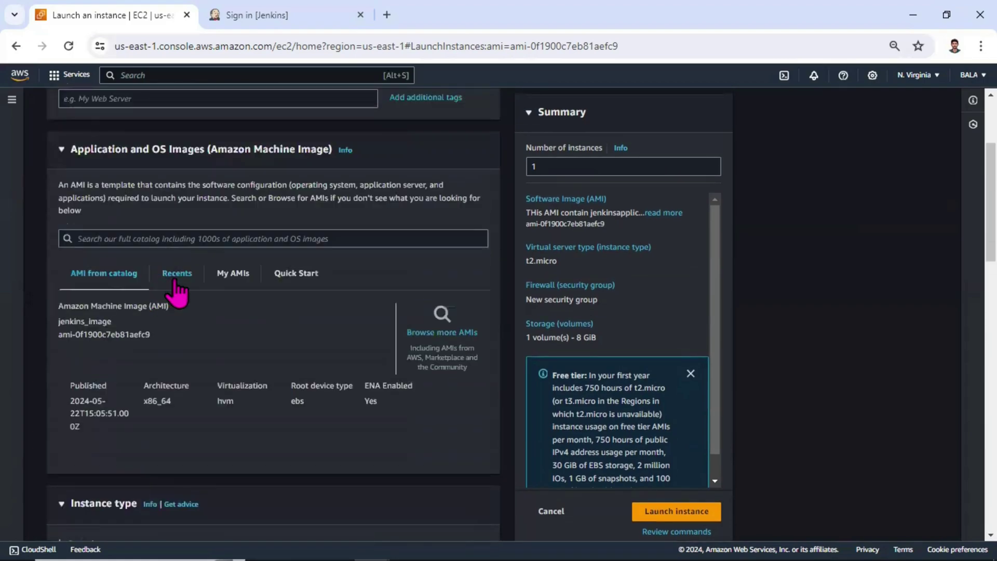
scroll(181, 292, up, 3)
click(143, 172)
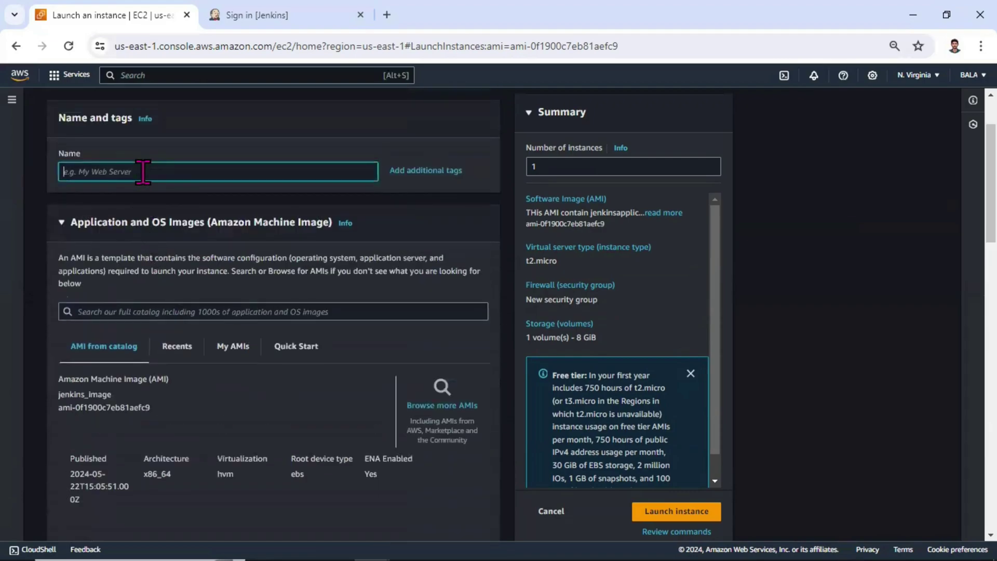
text(AMI_Ec2)
- Check that jenkins_image is available among the owned AMIs, and return to its catalog entry to review the image details
scroll(143, 172, down, 2)
drag(153, 335, 162, 301)
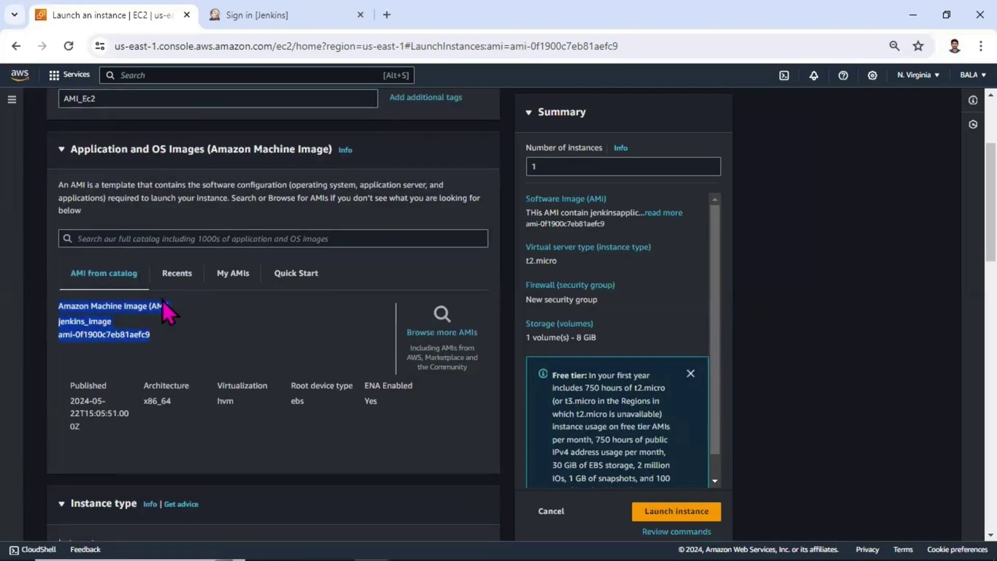
click(235, 275)
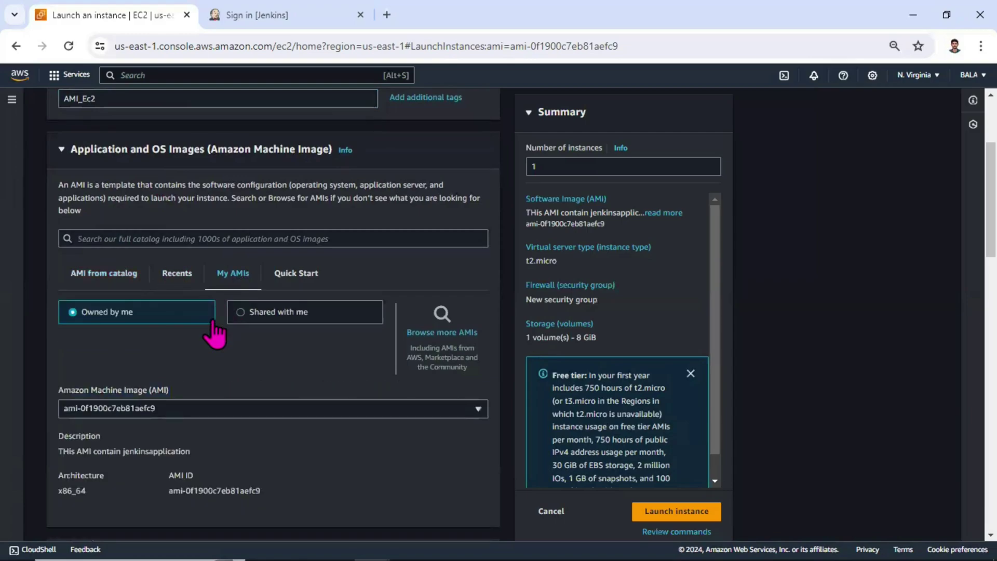
click(174, 409)
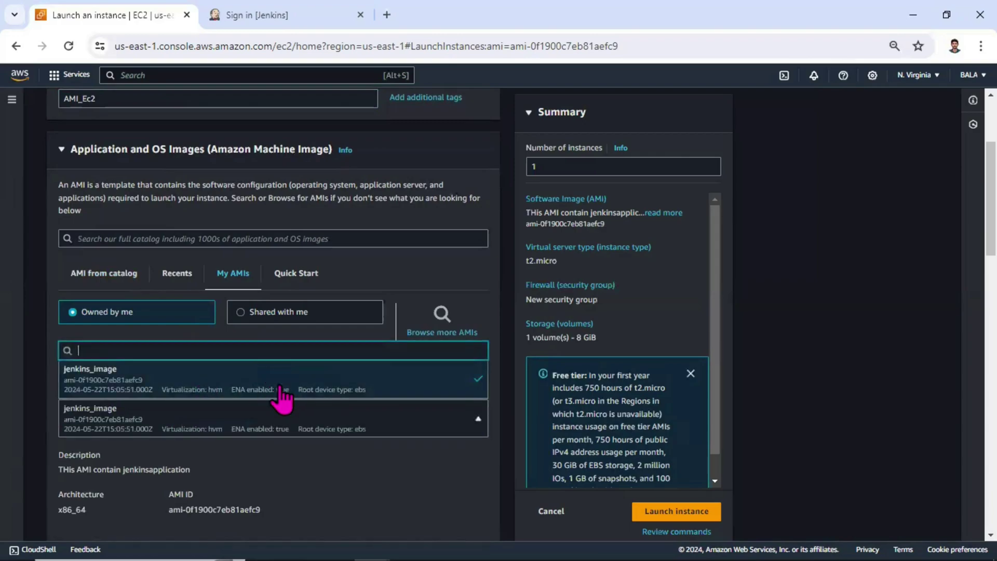
click(108, 288)
scroll(127, 288, down, 5)
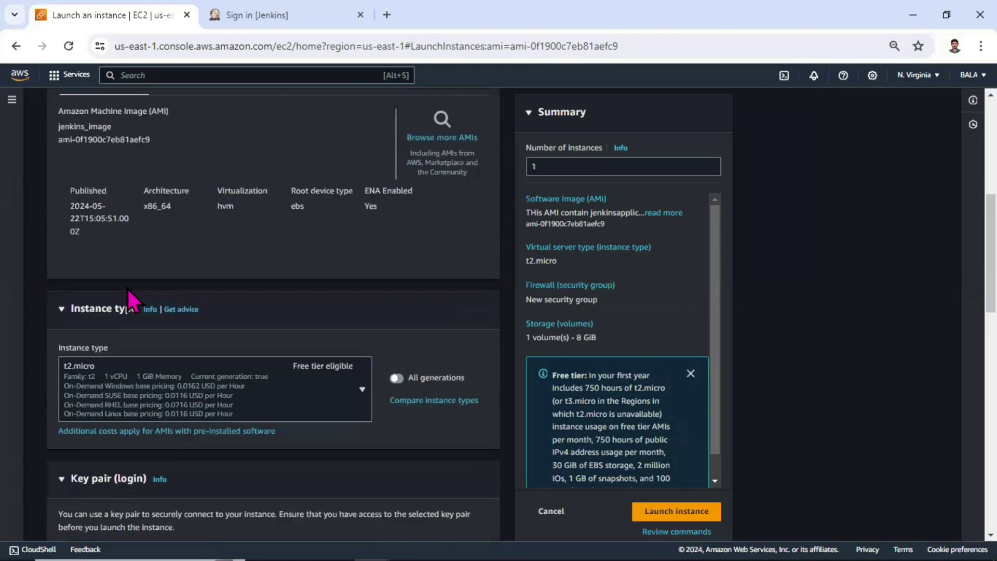
drag(283, 191, 79, 183)
- Choose the ubuntu key pair for logging in to the instance
scroll(180, 199, down, 3)
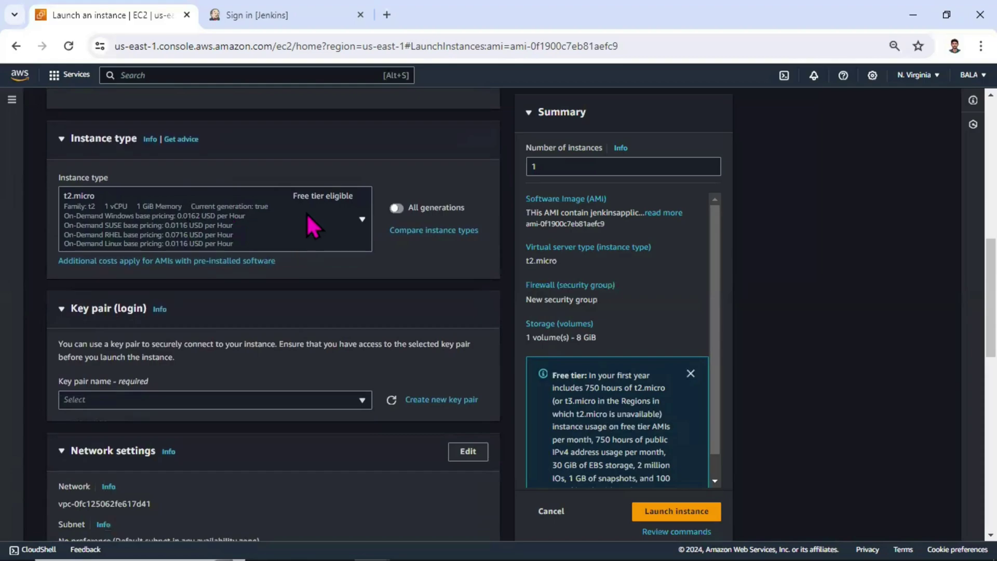
scroll(134, 313, down, 1)
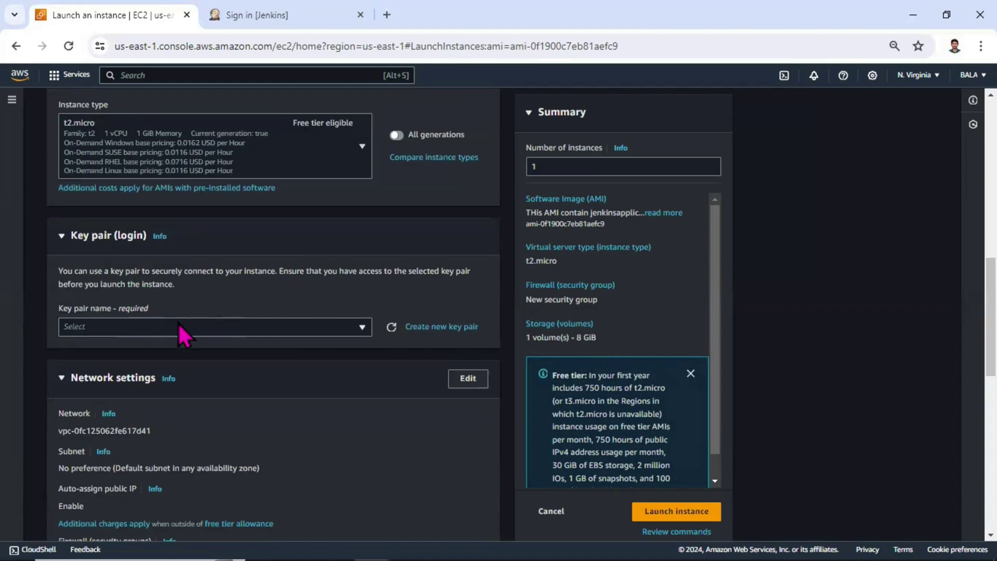
scroll(274, 324, down, 1)
click(276, 254)
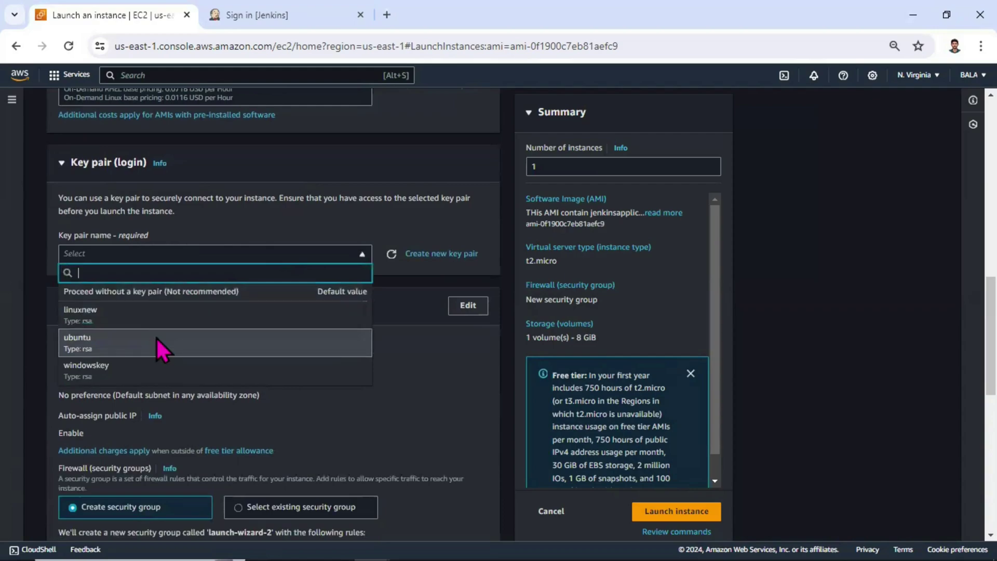
click(156, 338)
- Use an existing security group for the instance's firewall and choose sg_ssh_http_lab
scroll(207, 351, down, 2)
click(281, 360)
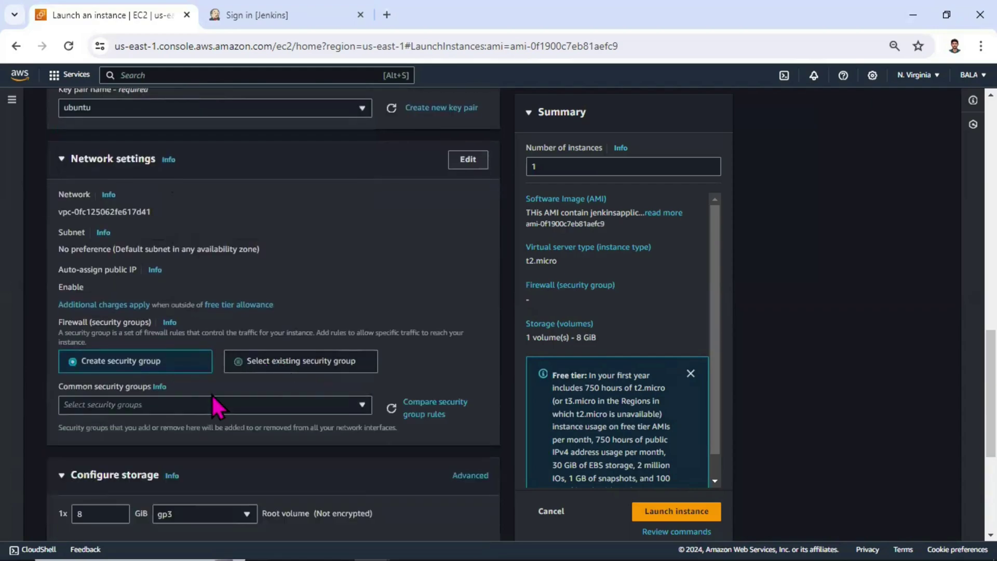
click(129, 407)
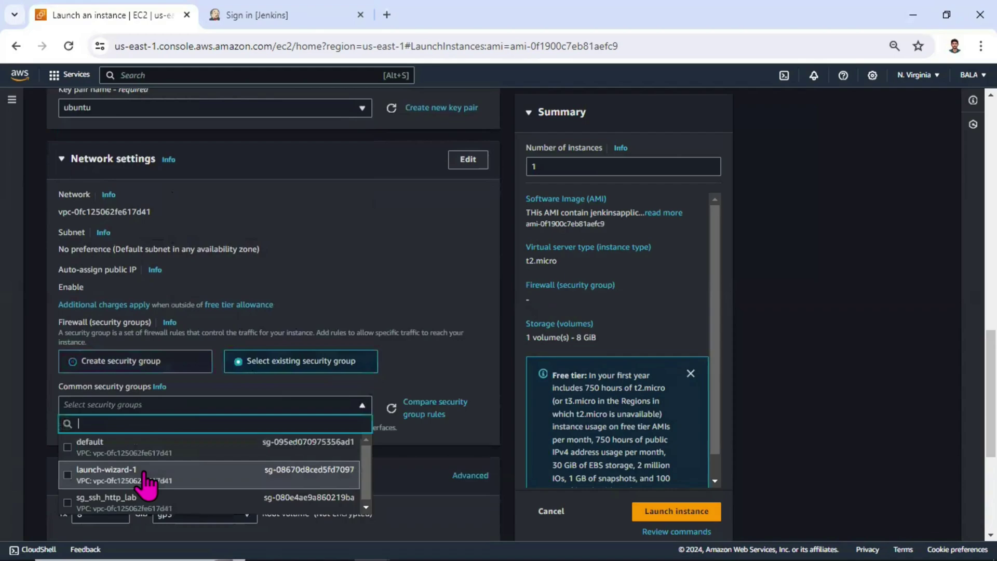
click(146, 499)
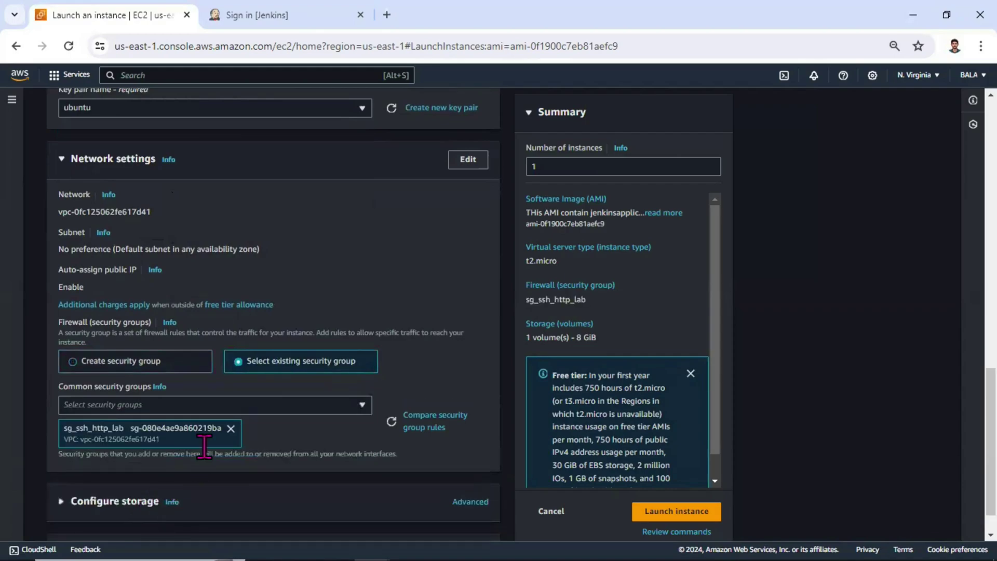
- Review the storage configuration and the advanced details including user data, and launch the instance
scroll(224, 436, down, 1)
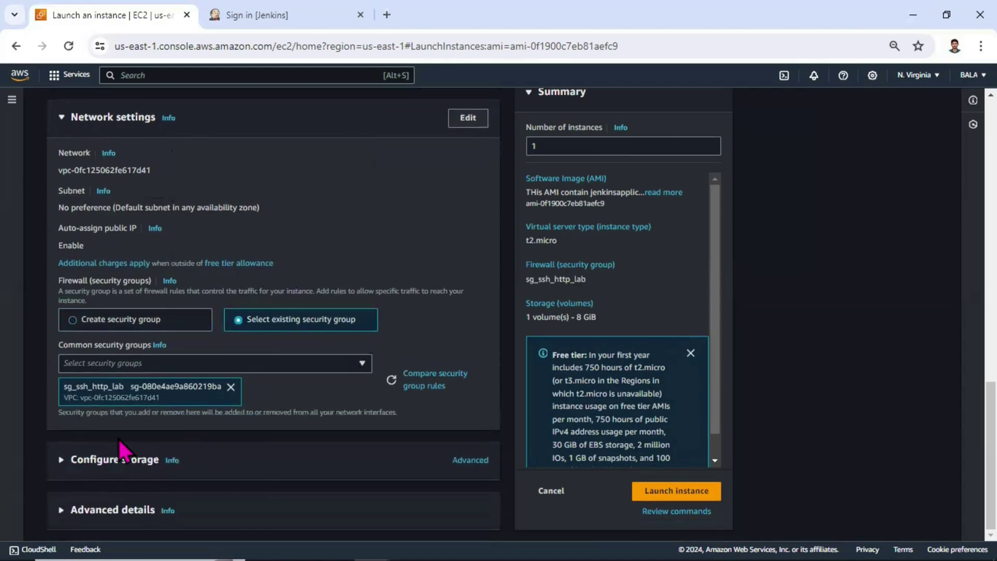
click(120, 459)
scroll(104, 312, down, 4)
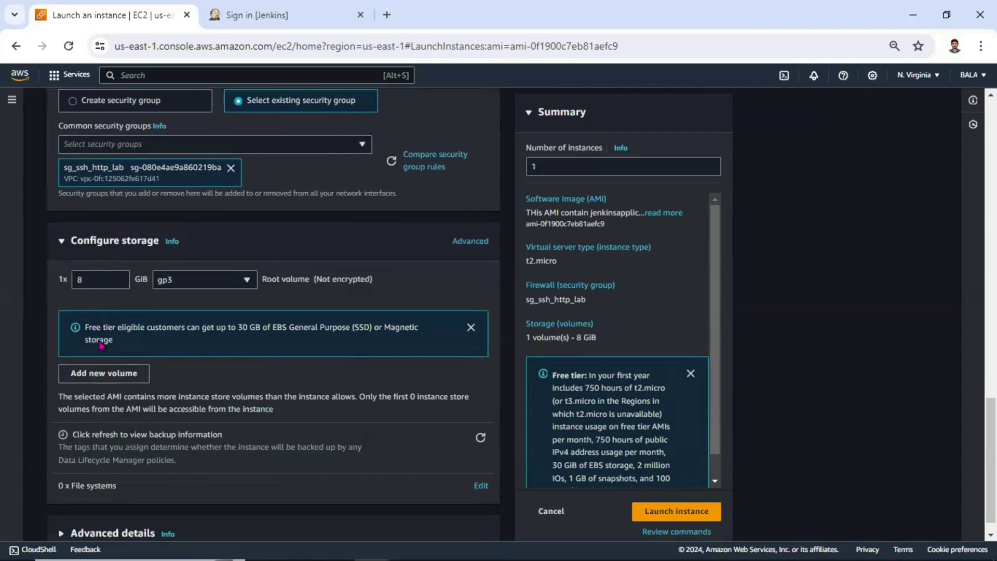
scroll(115, 340, down, 1)
click(93, 510)
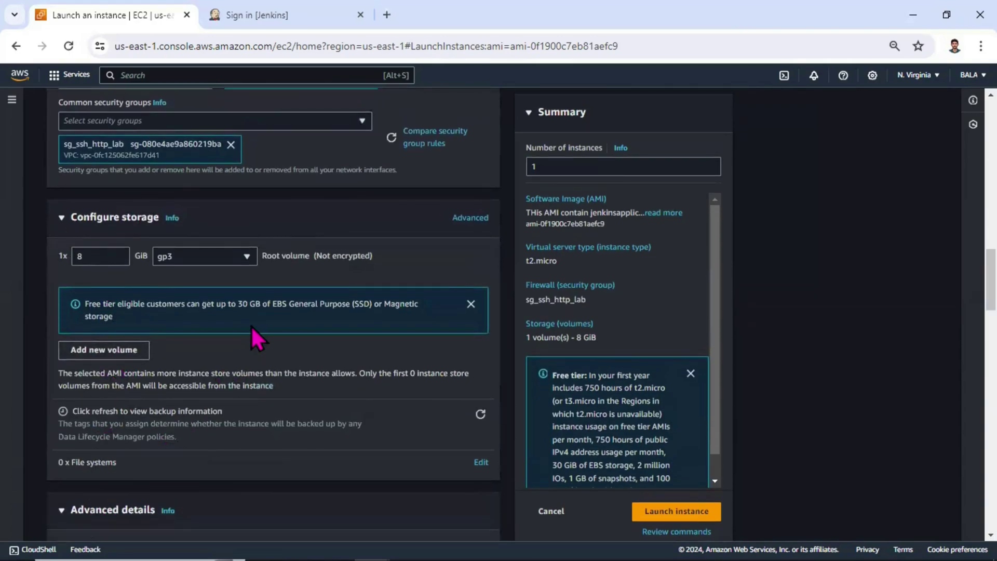
scroll(147, 435, down, 5)
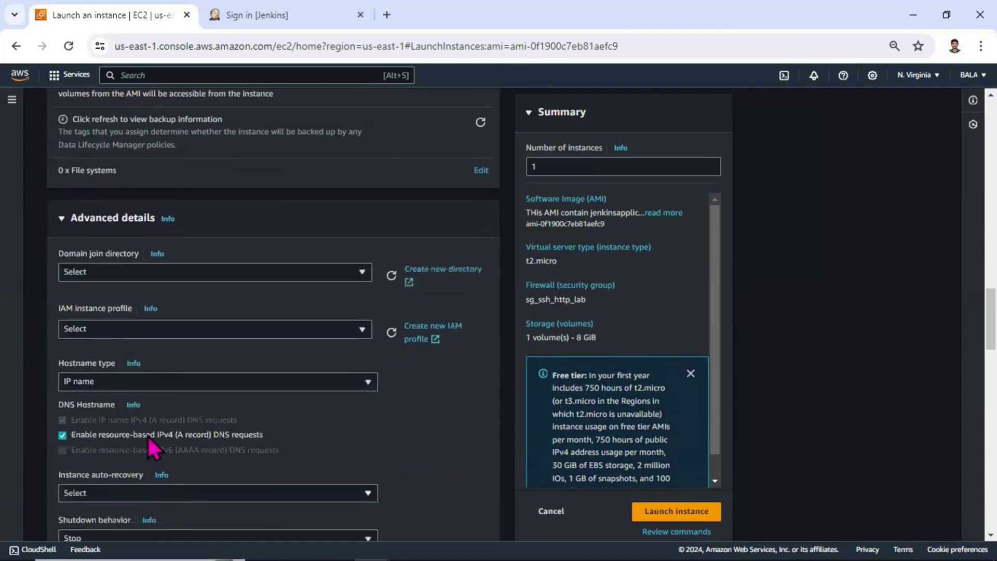
scroll(147, 435, down, 15)
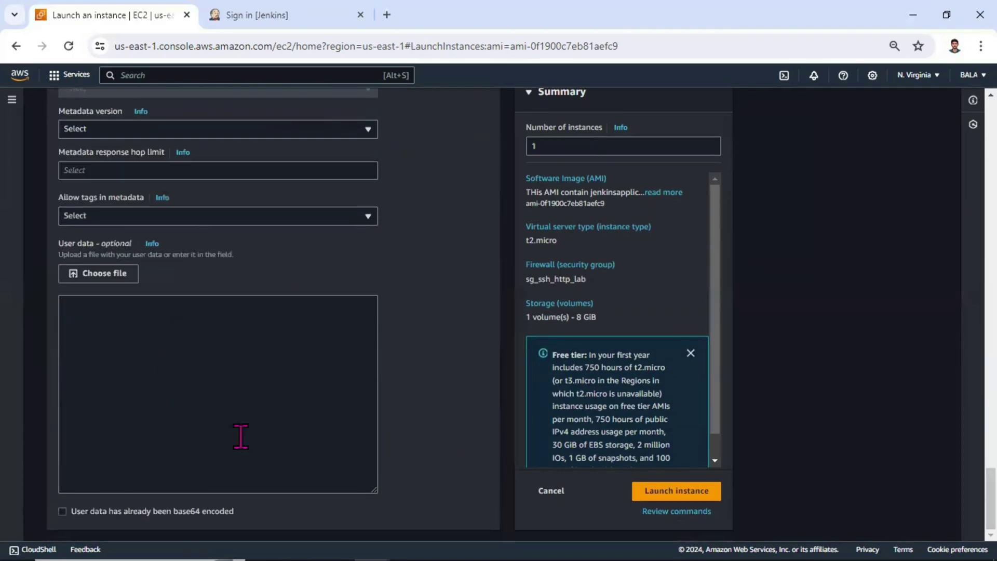
scroll(383, 413, up, 15)
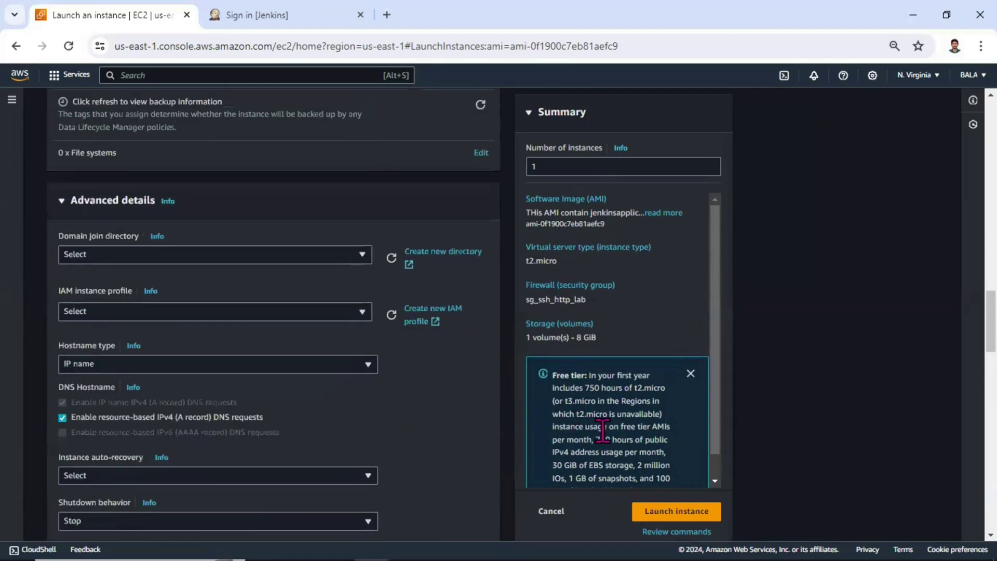
click(644, 506)
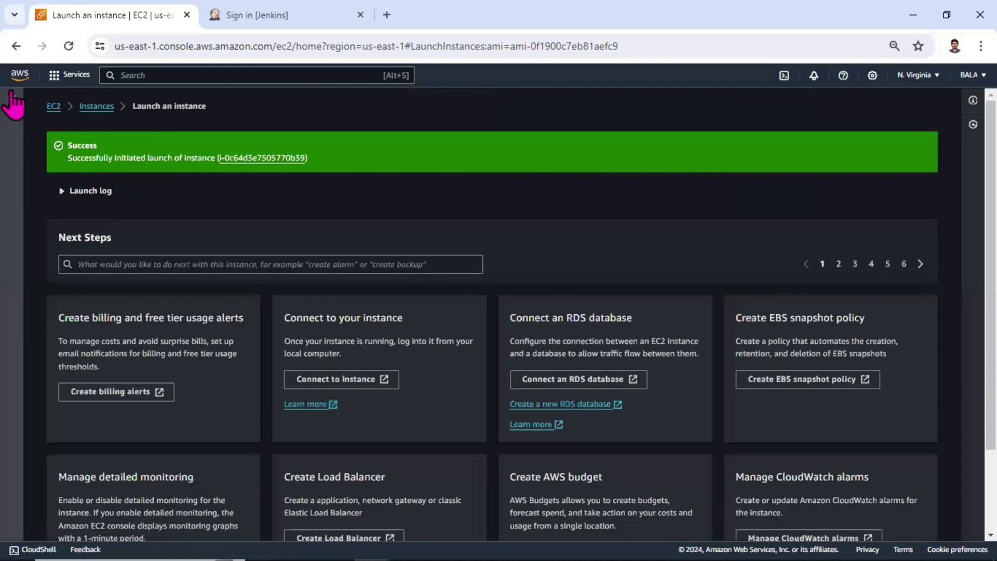
- Open the list of EBS snapshots and refresh it
click(12, 99)
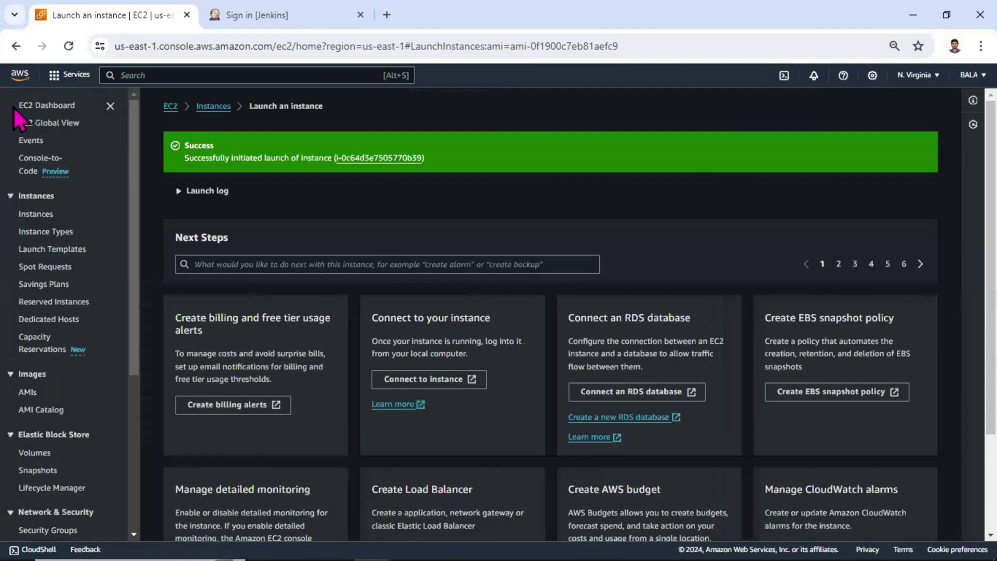
click(40, 470)
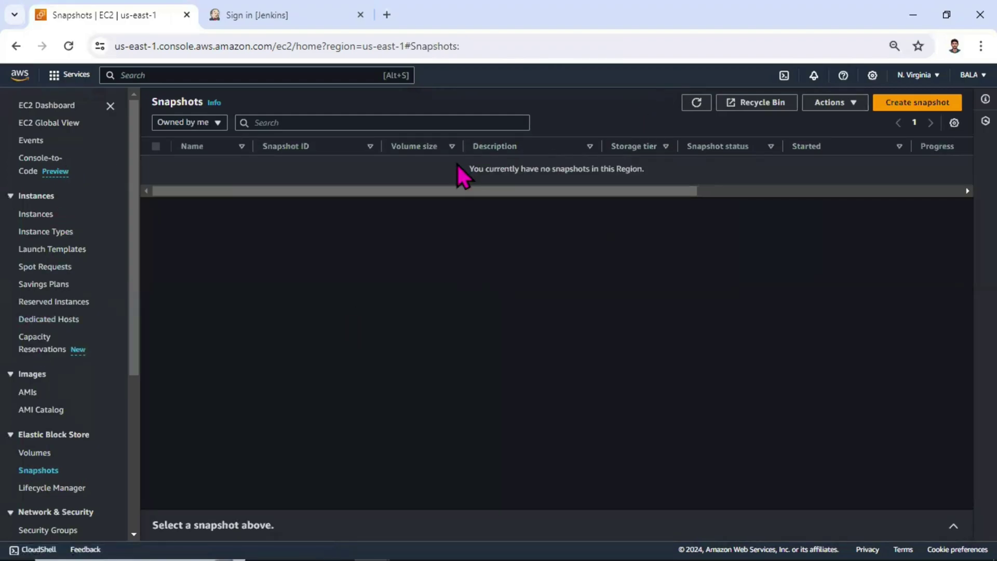
drag(458, 164, 637, 168)
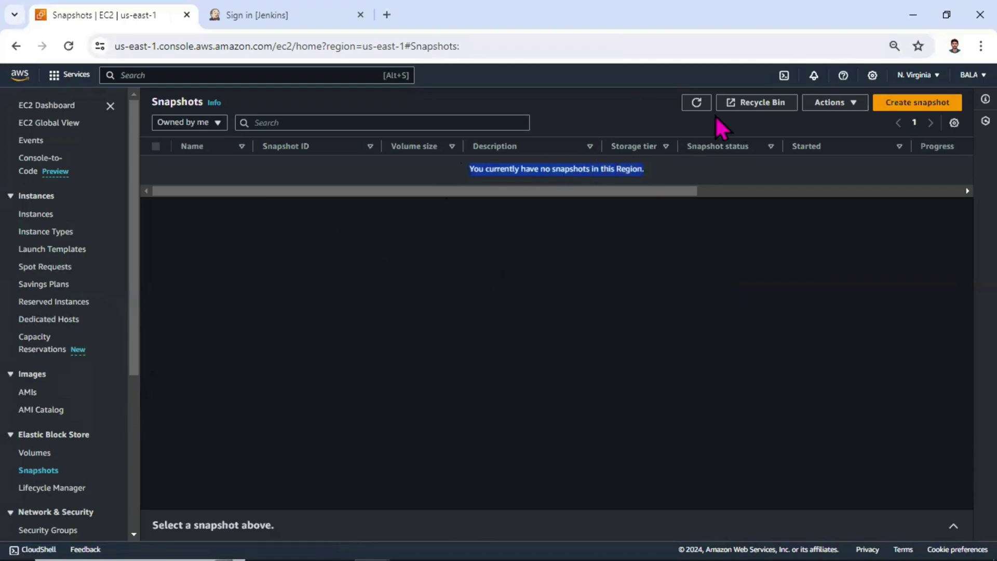
click(704, 106)
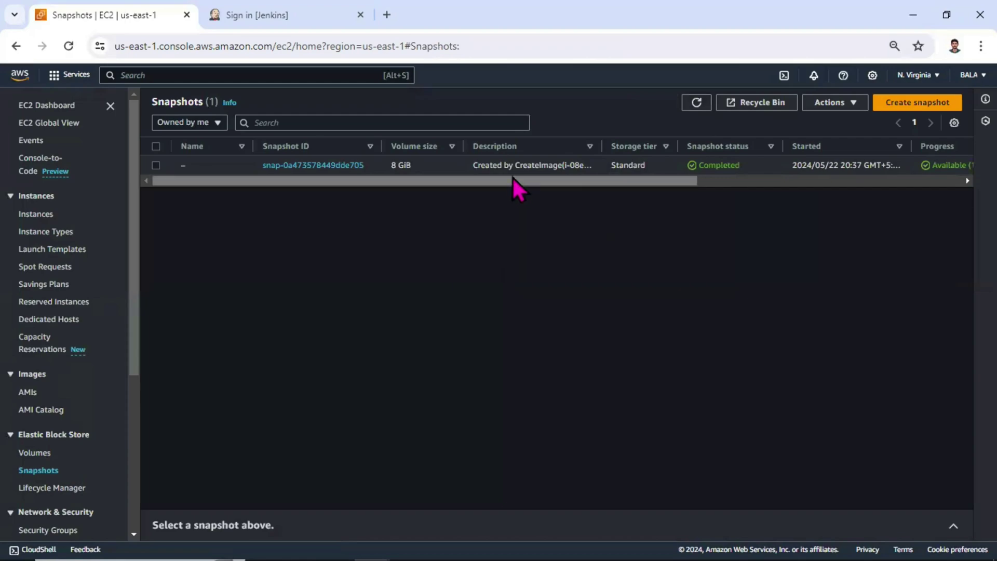
- Select the snapshot, check its volume size, and widen the Description column to read the full description
click(155, 165)
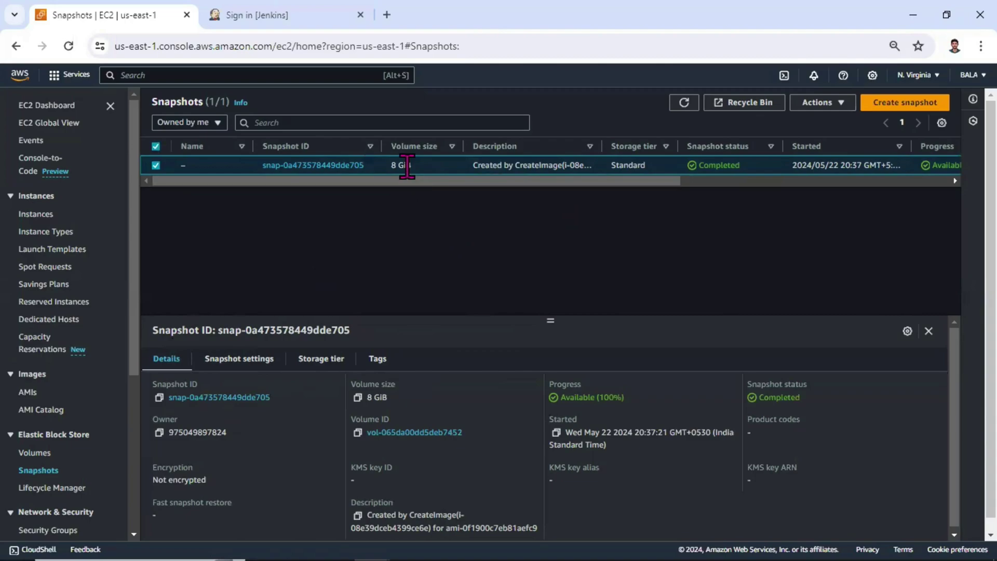
mouse_move(429, 168)
mouse_down()
mouse_move(391, 166)
mouse_move(417, 179)
mouse_up()
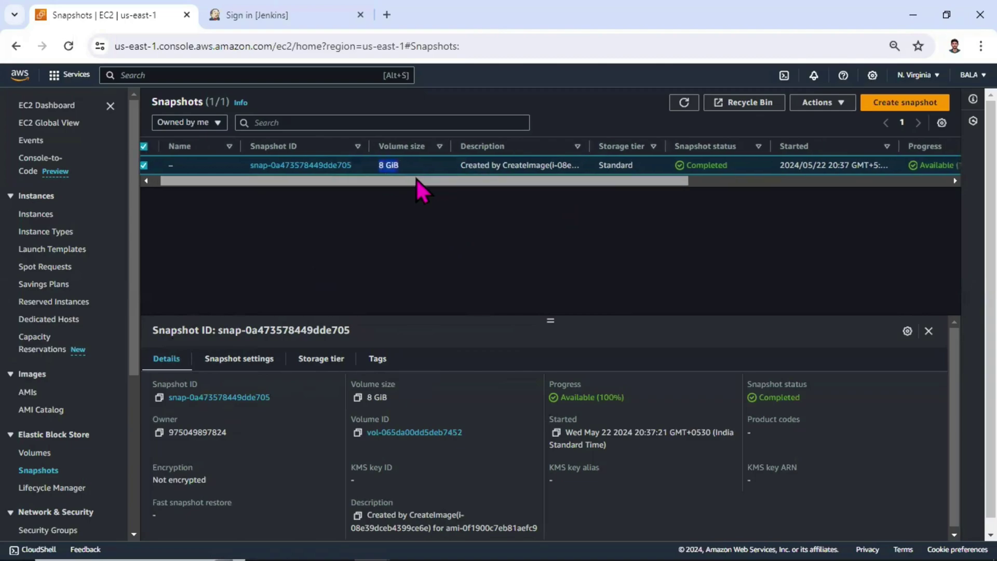
drag(590, 146, 609, 146)
drag(676, 143, 795, 147)
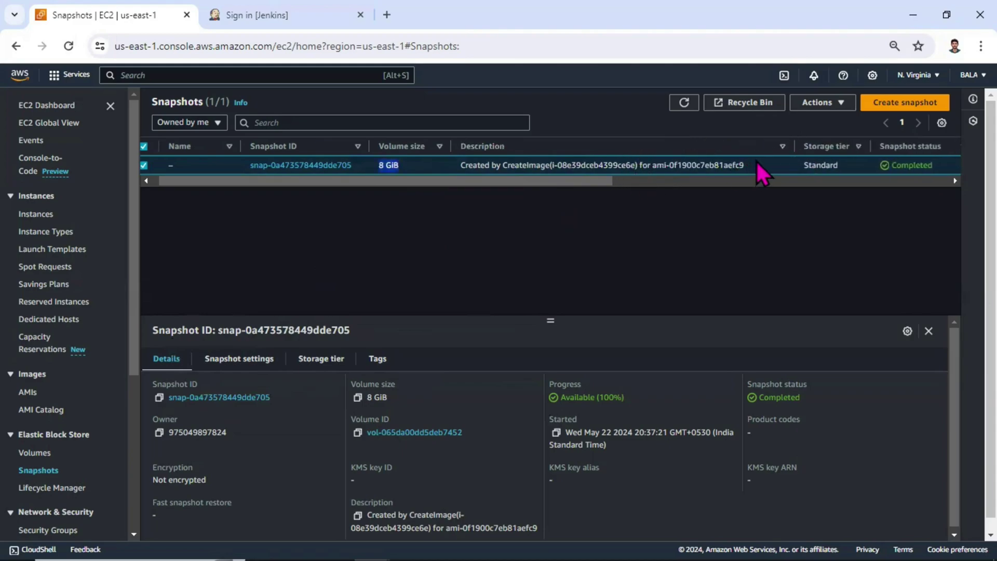
- Compare the AMI ID of jenkins_image with the AMI ID in the snapshot's description
click(29, 392)
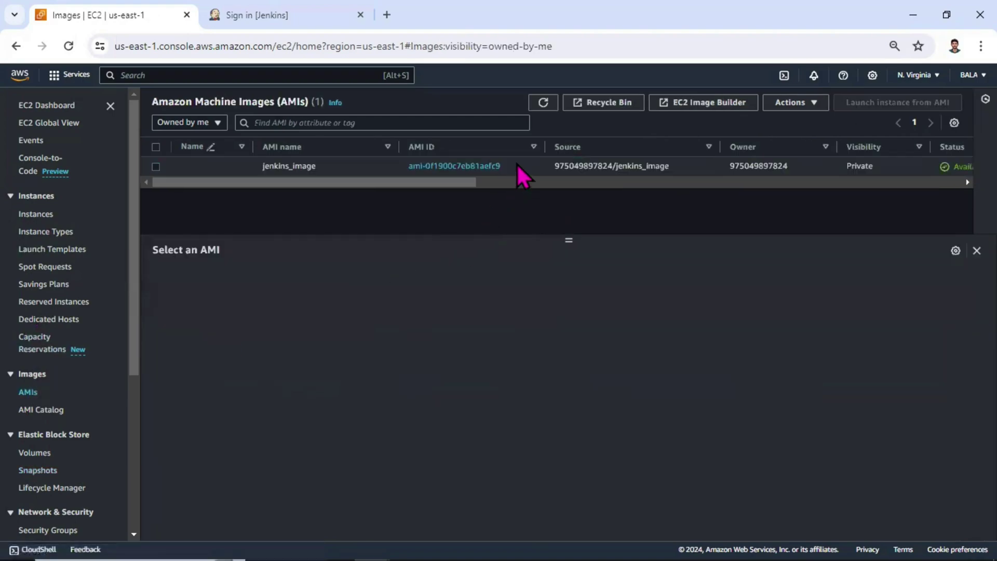
click(46, 470)
drag(481, 180, 418, 252)
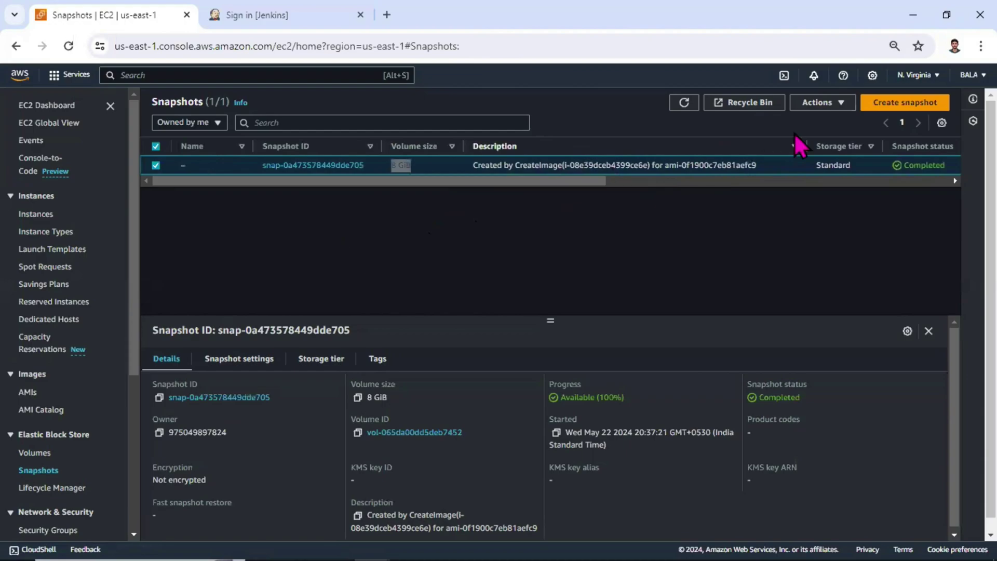
- Return to the owned AMIs and check the root device type of jenkins_image
click(27, 394)
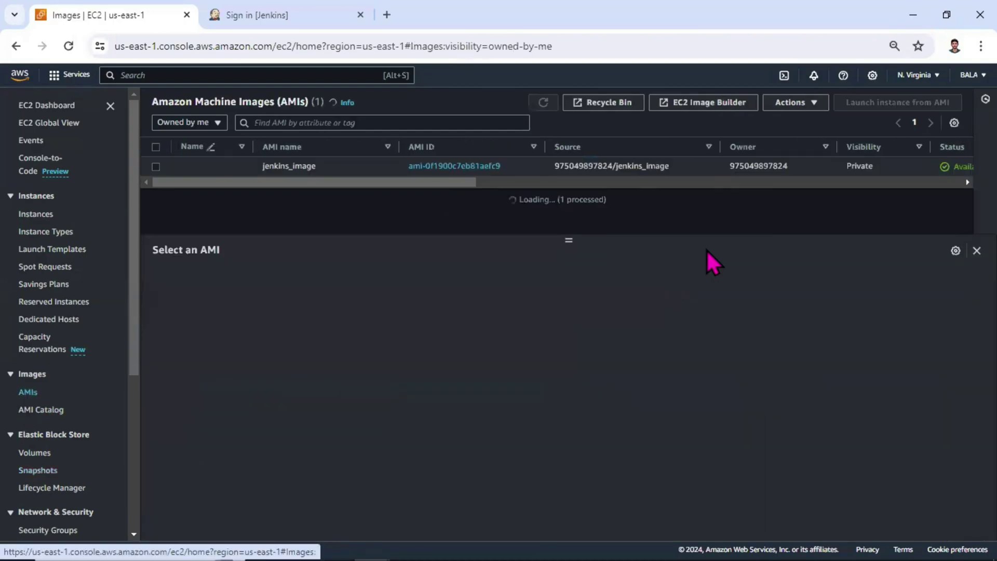
drag(431, 185, 659, 201)
double_click(758, 169)
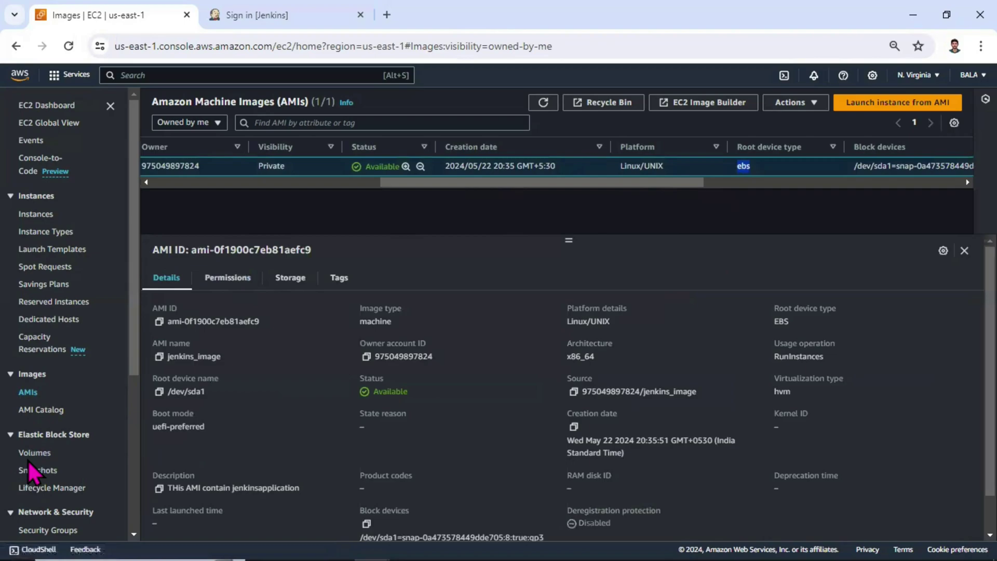
- Copy the public IPv4 address of the AMI_Ec2 instance and close the old Jenkins sign-in page
click(32, 215)
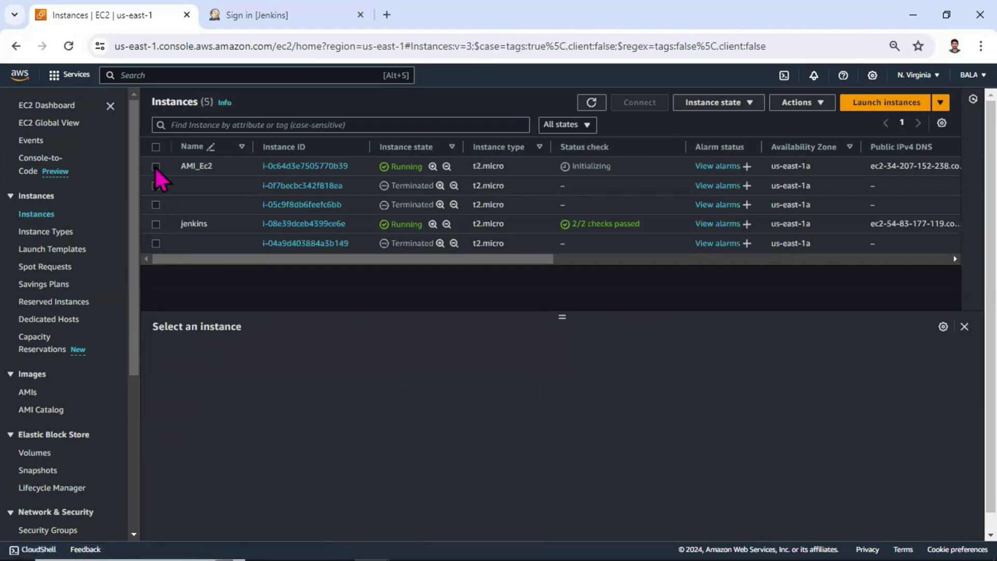
click(154, 166)
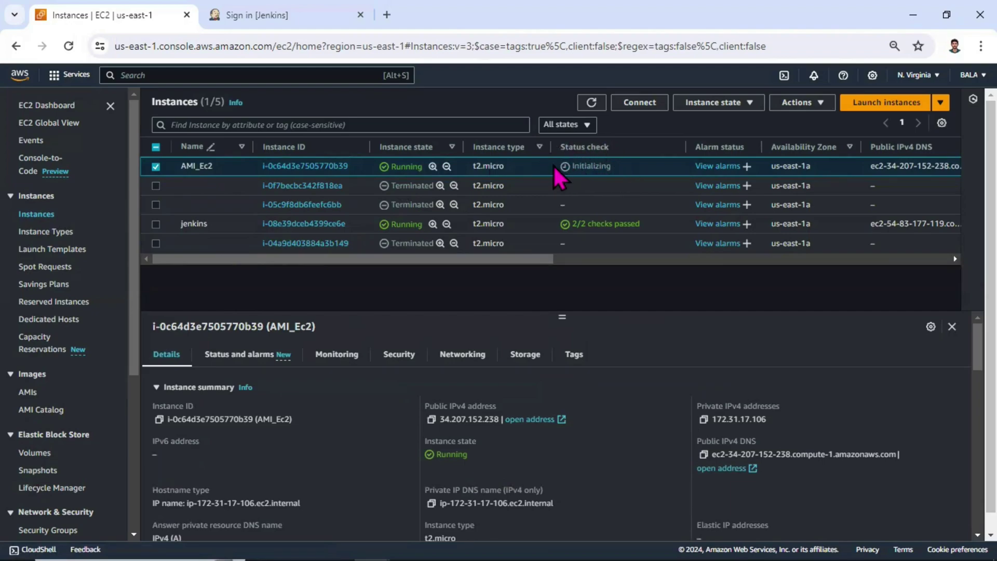
click(431, 419)
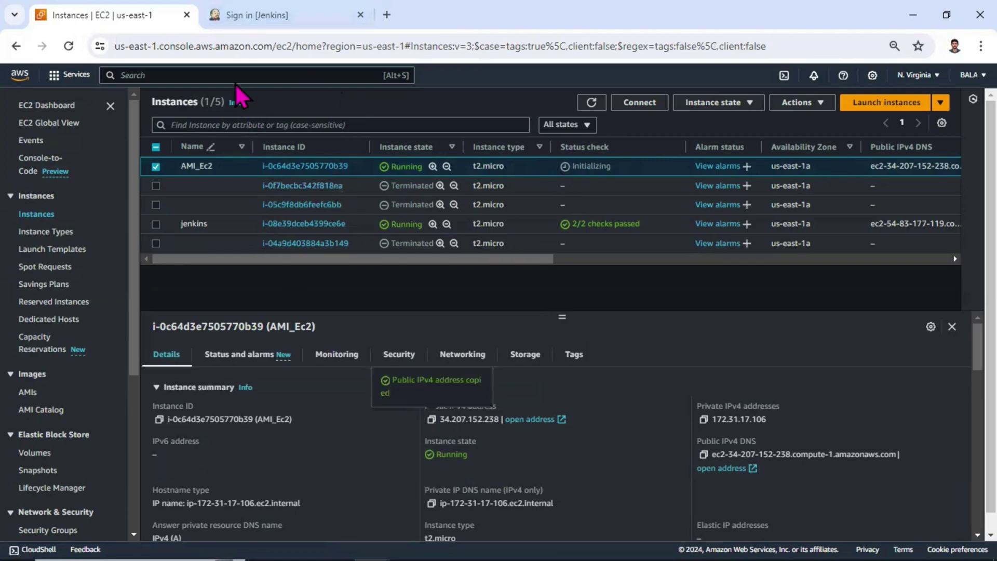
middle_click(233, 15)
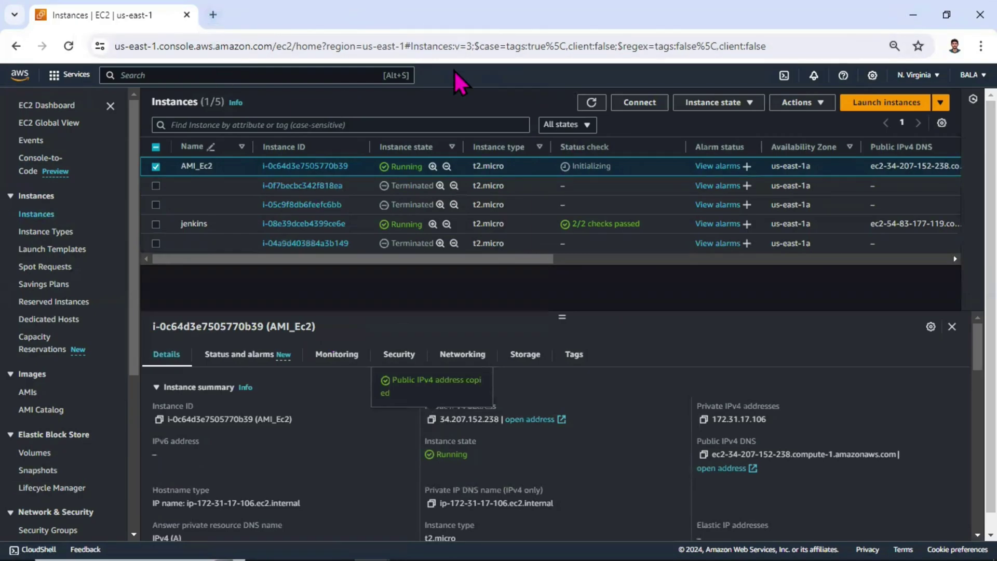
click(213, 16)
text(https://)
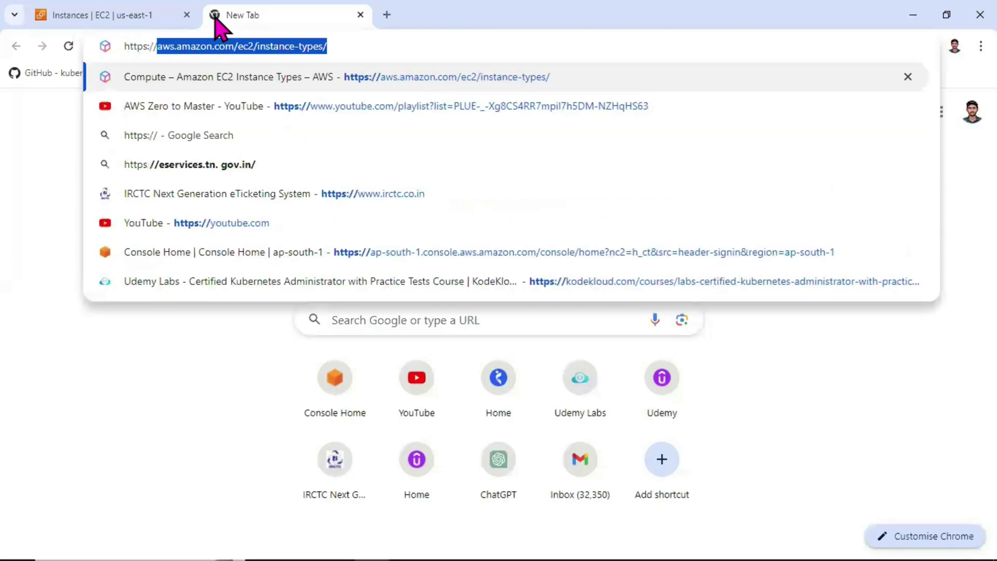
key(ctrl+v)
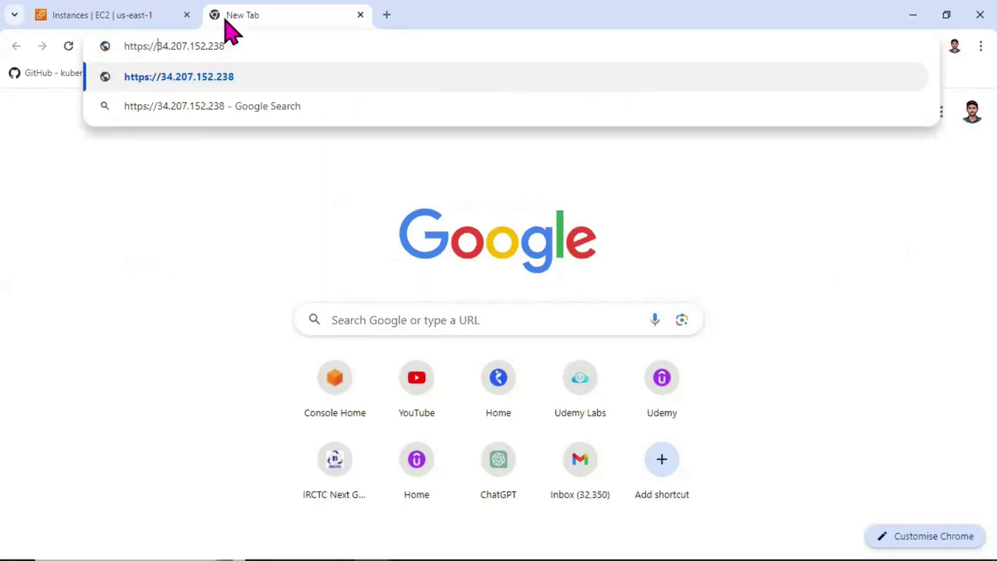
key(BackSpace)
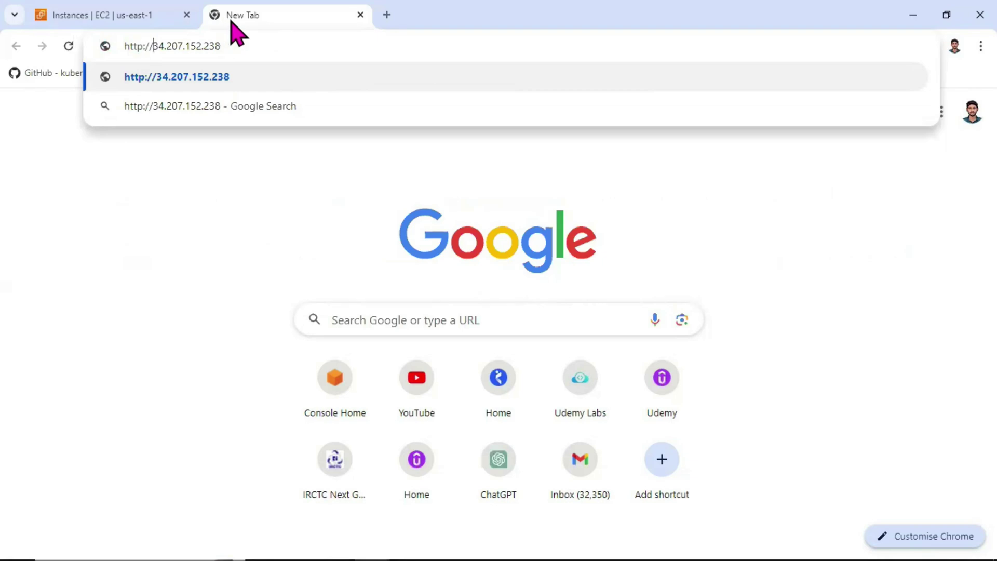
text(:8080)
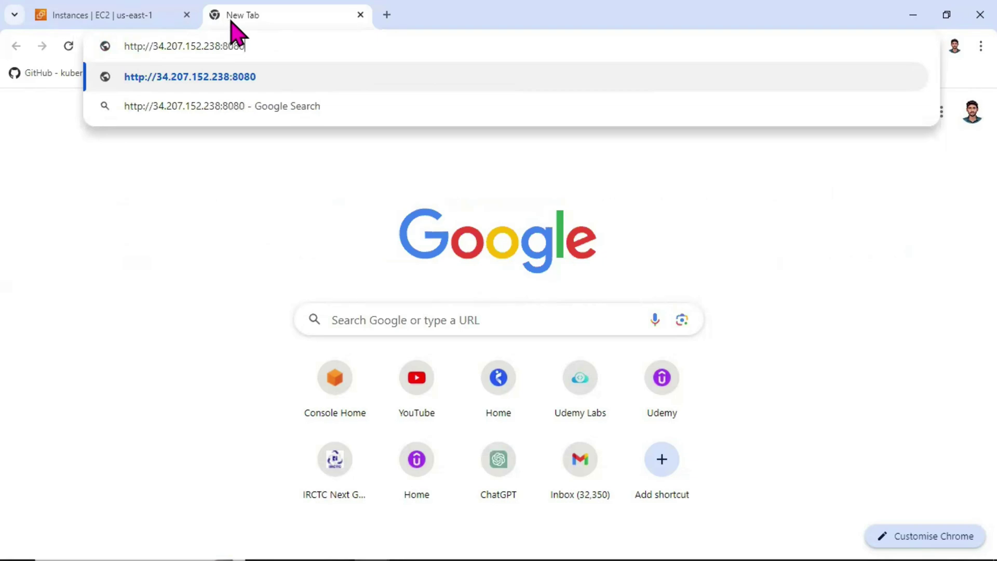
key(Return)
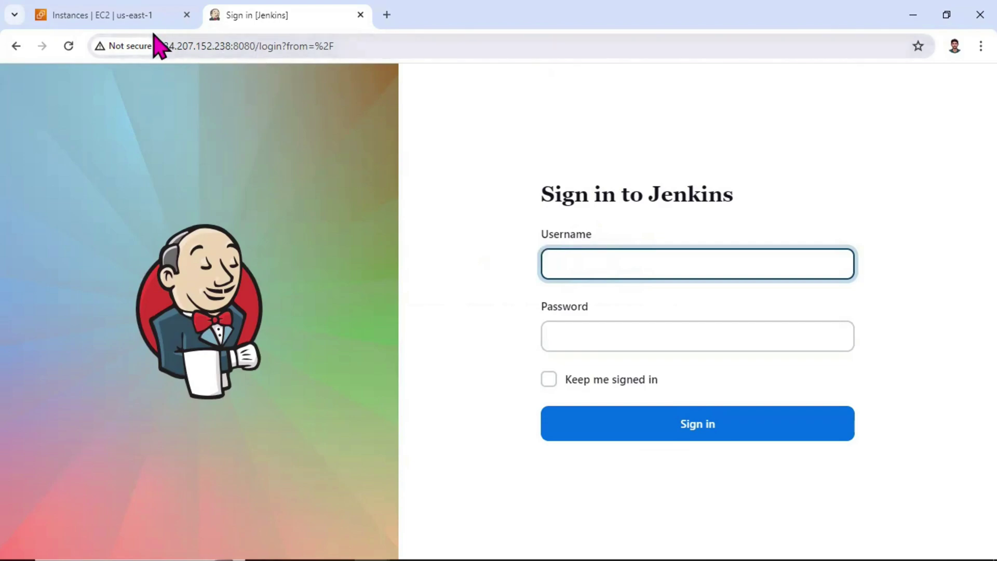
- Return to the EC2 instances, select only the jenkins instance, and copy its public IPv4 address
click(152, 12)
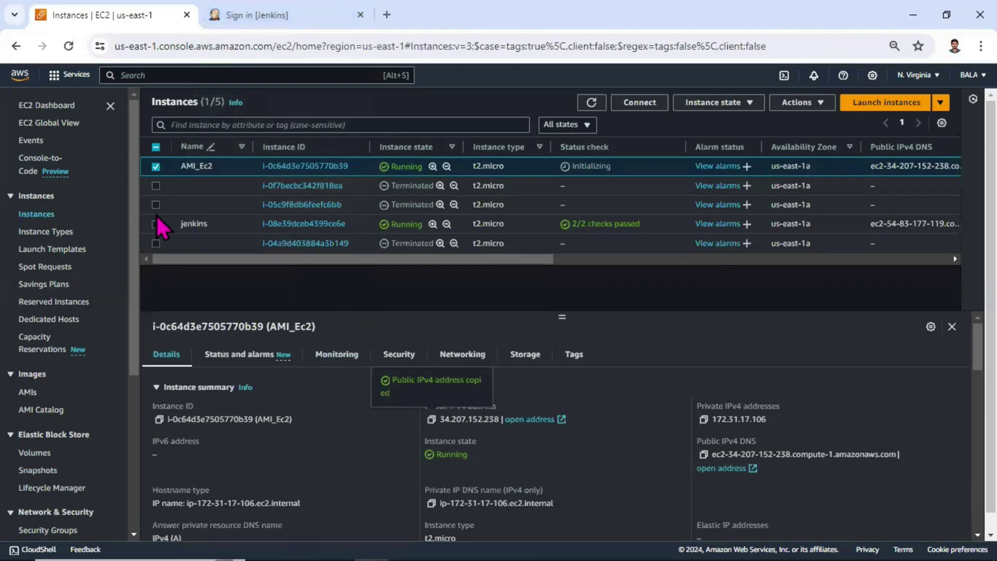
click(156, 224)
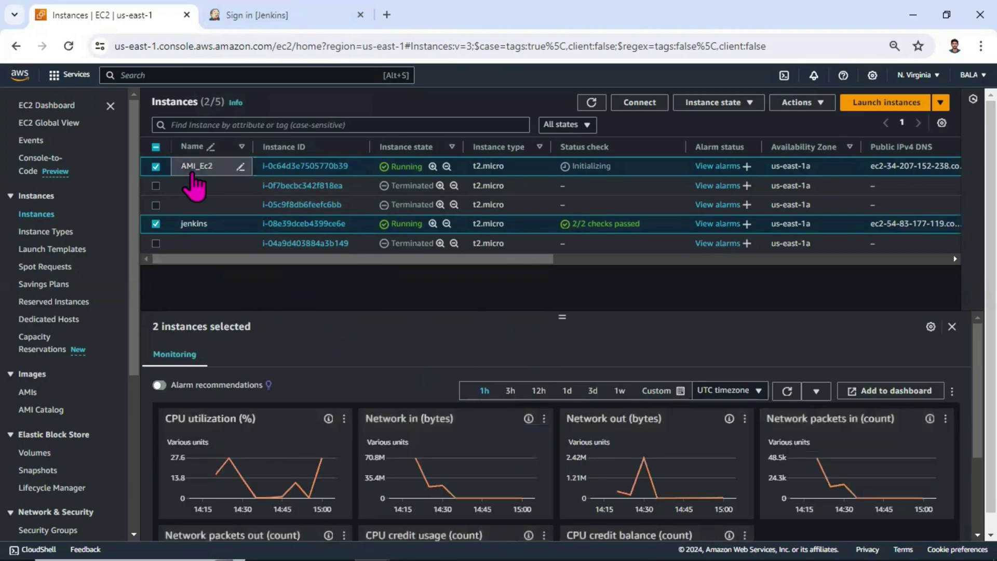
click(155, 166)
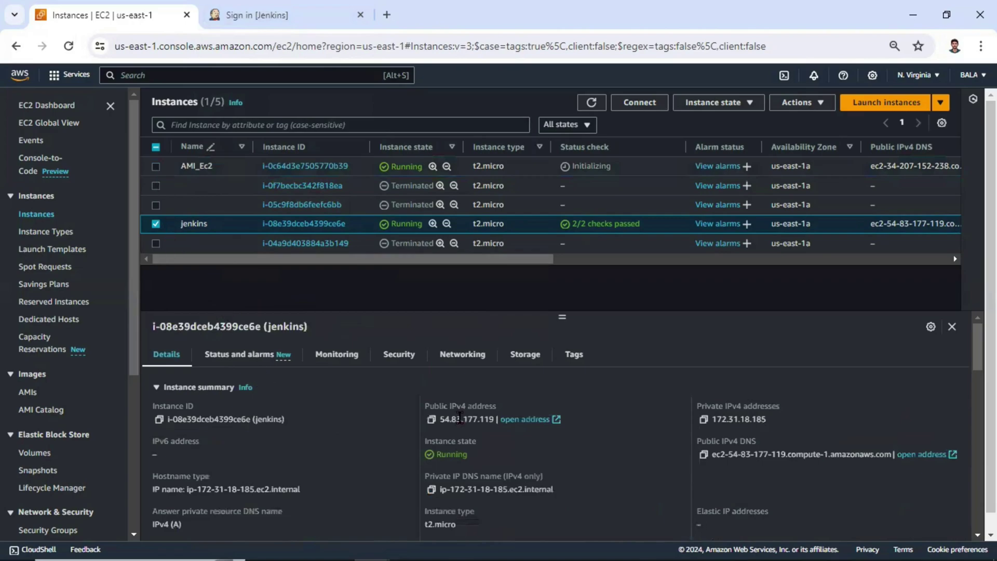
click(431, 419)
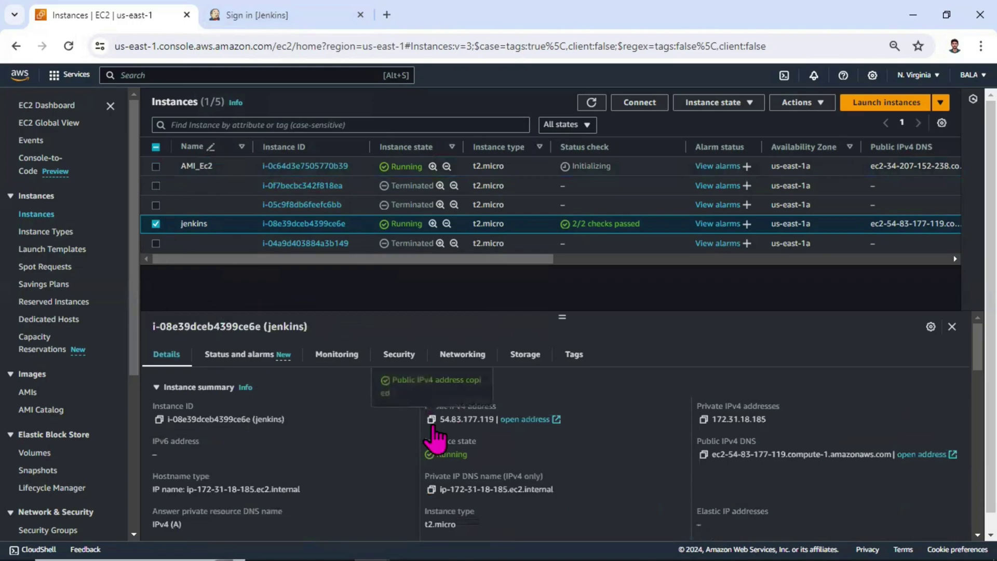
click(388, 14)
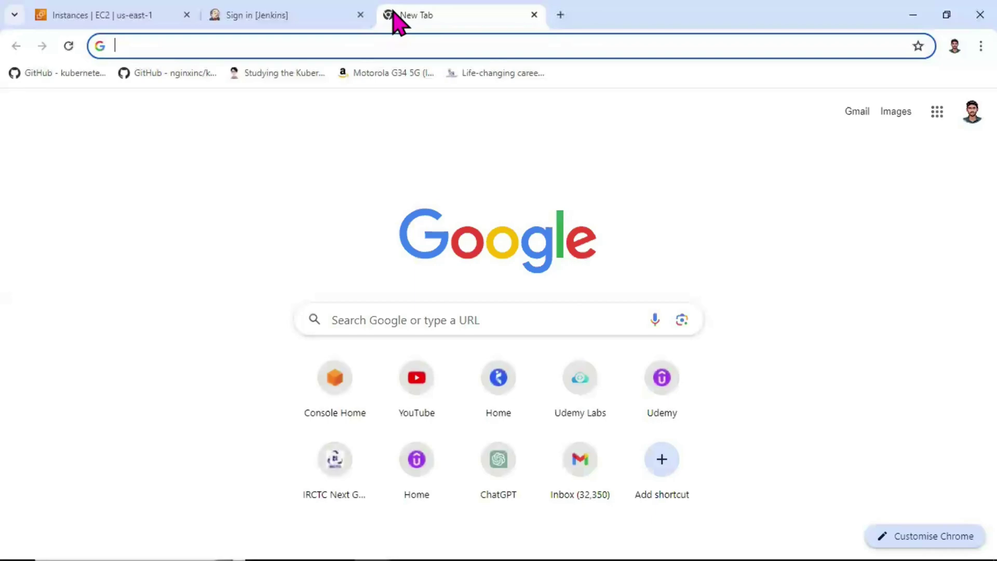
text(http://54.83.177.119)
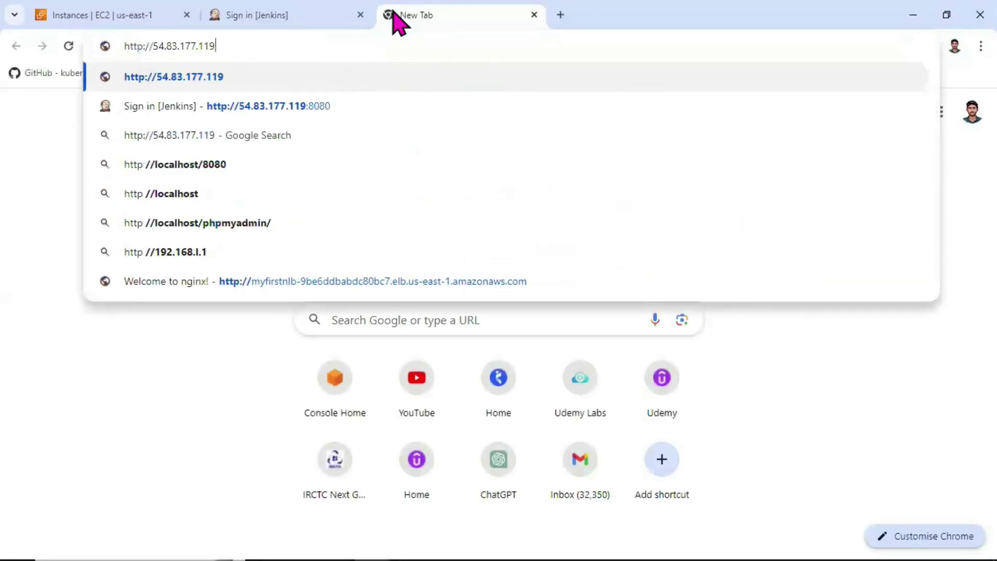
text(:)
text(8080)
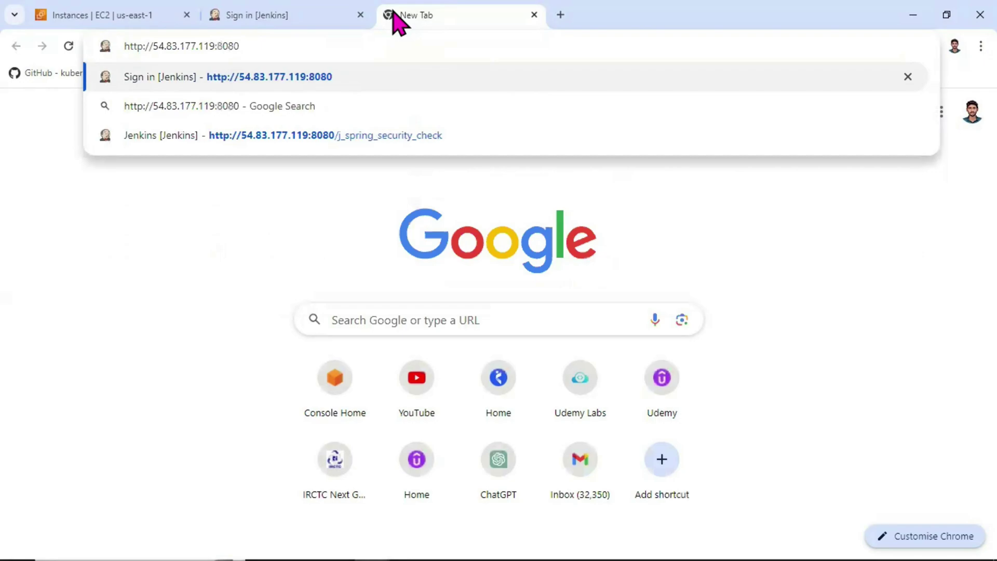
key(Return)
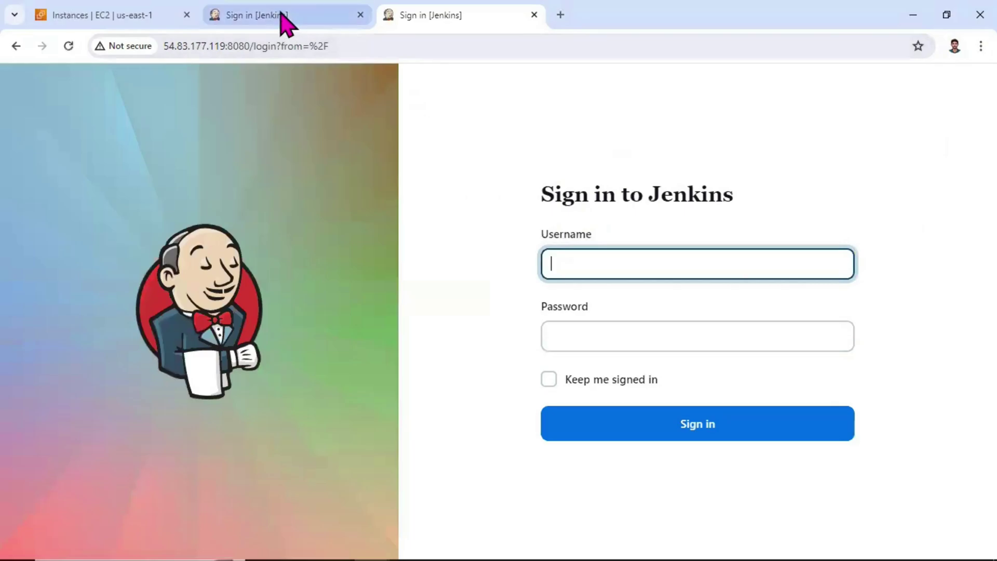
click(109, 16)
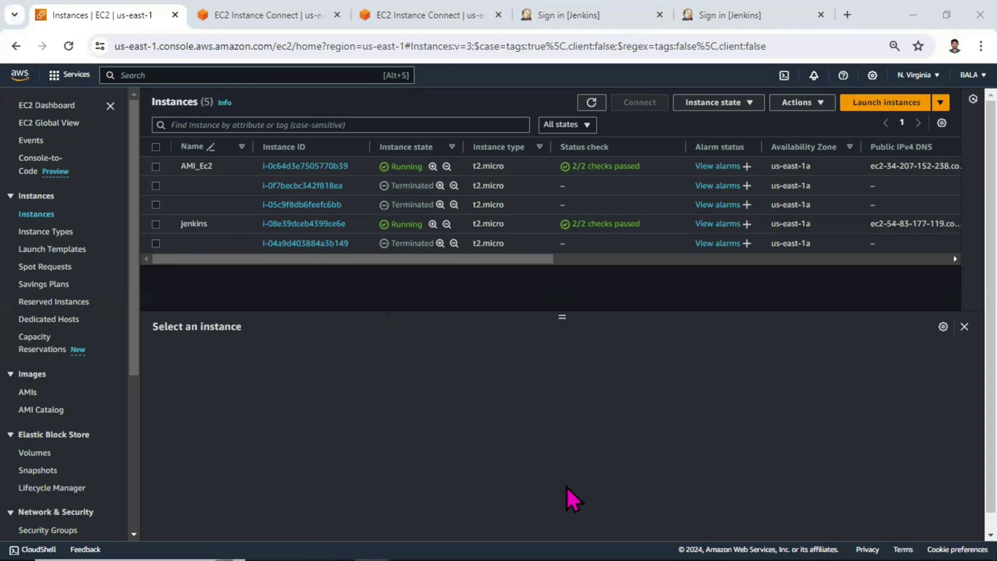
click(45, 291)
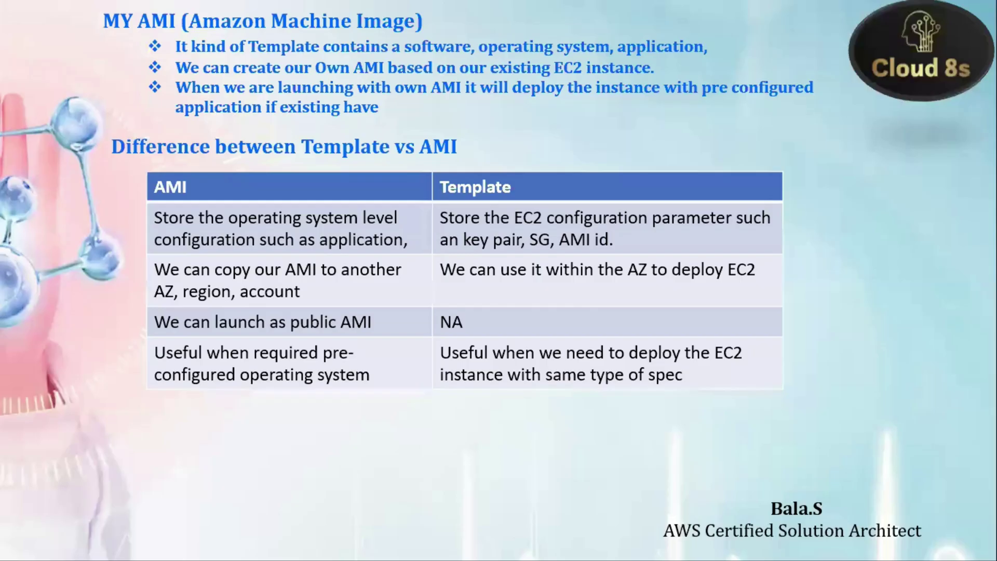
key(space)
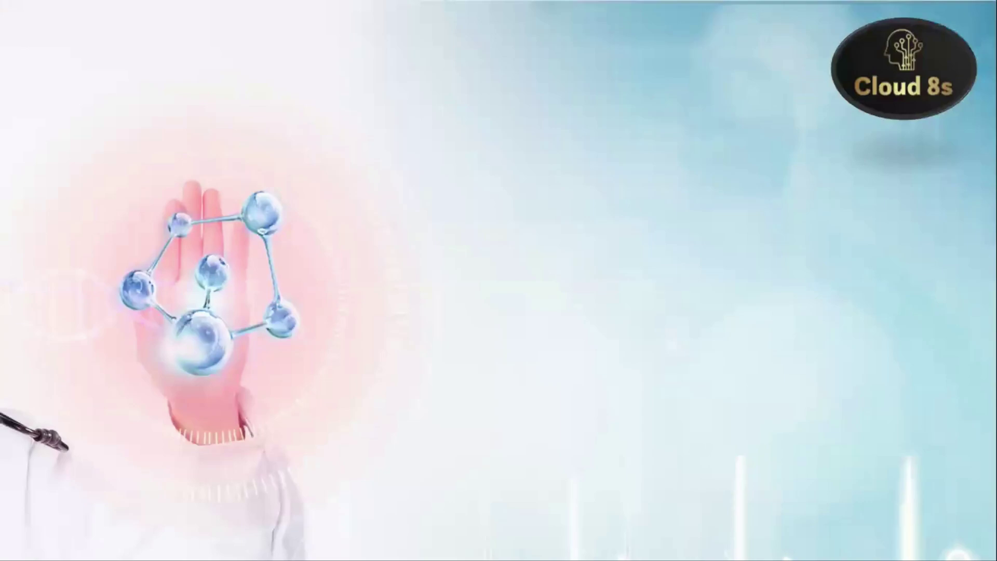